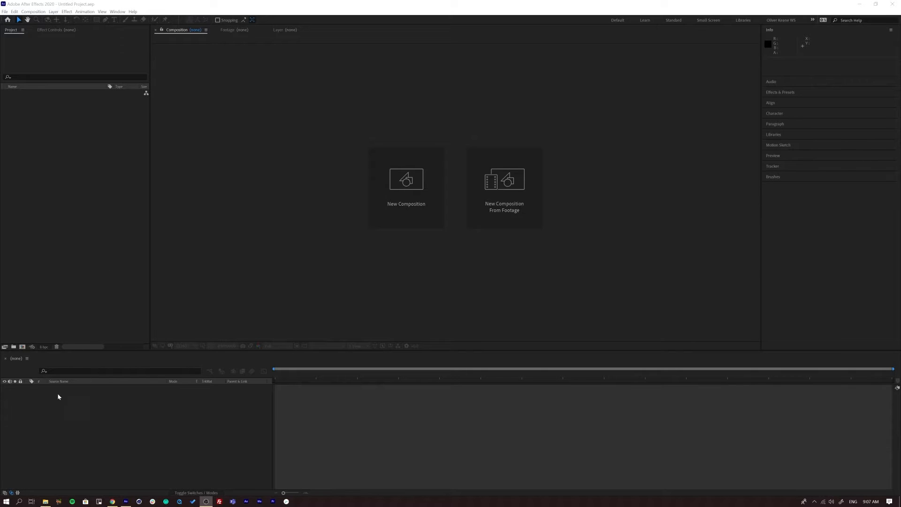
Import 2_Butterfly.png from the "14 3D layers and cameras" folder into the project
{"action": "mouse_move", "coordinate": [45, 501]}
{"action": "left_click", "coordinate": [46, 474]}
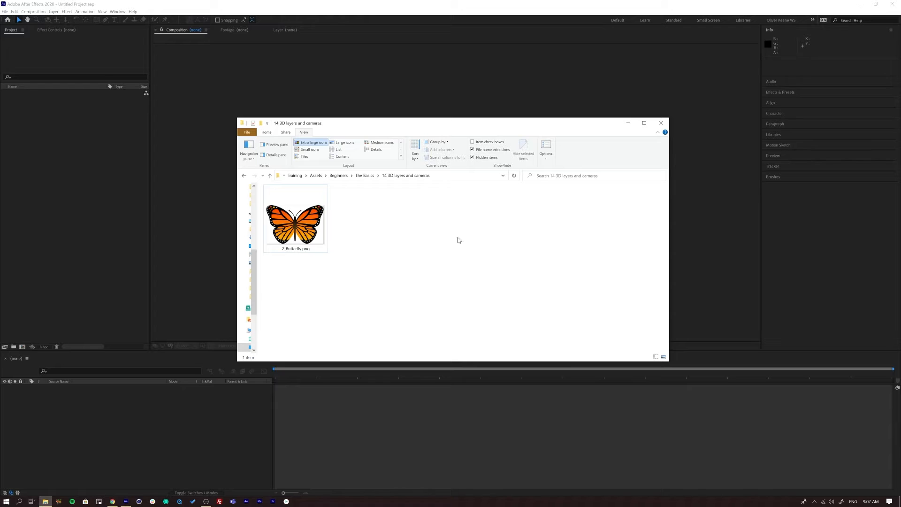
{"action": "left_click_drag", "start_coordinate": [416, 214], "coordinate": [305, 302]}
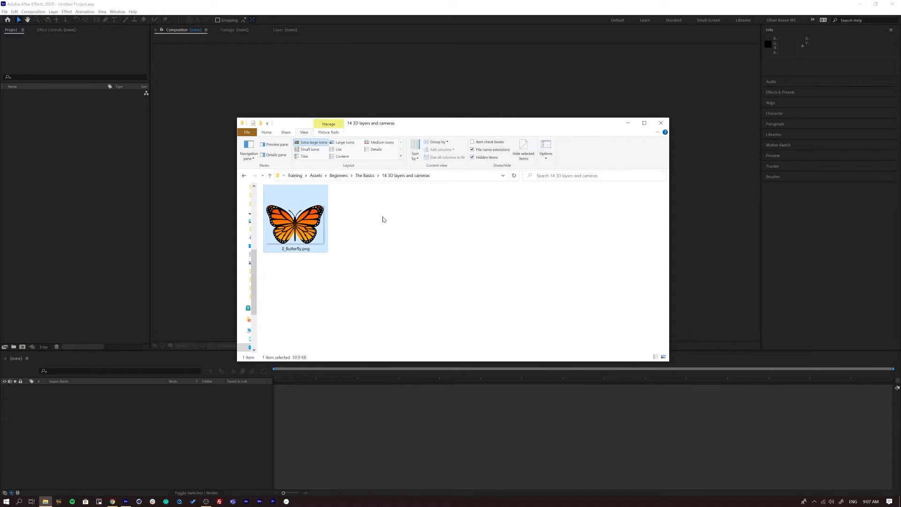
{"action": "left_click", "coordinate": [403, 221]}
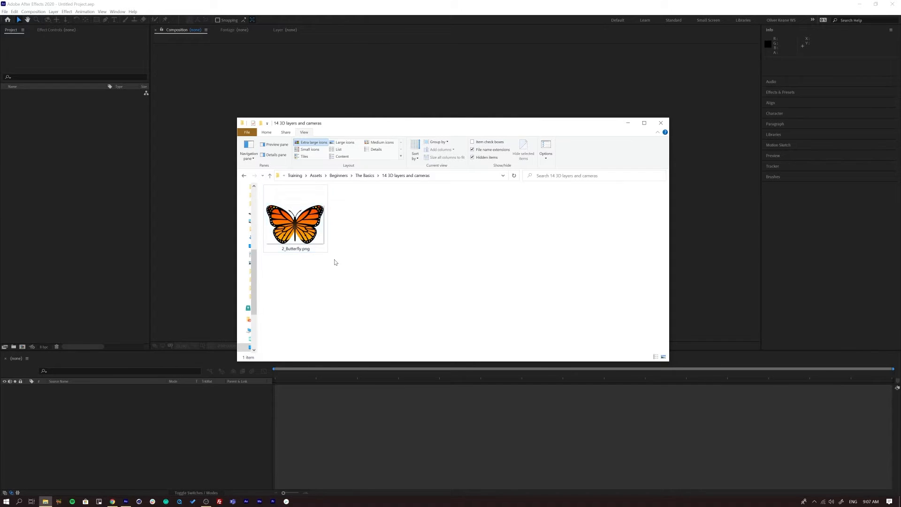
{"action": "left_click", "coordinate": [302, 227]}
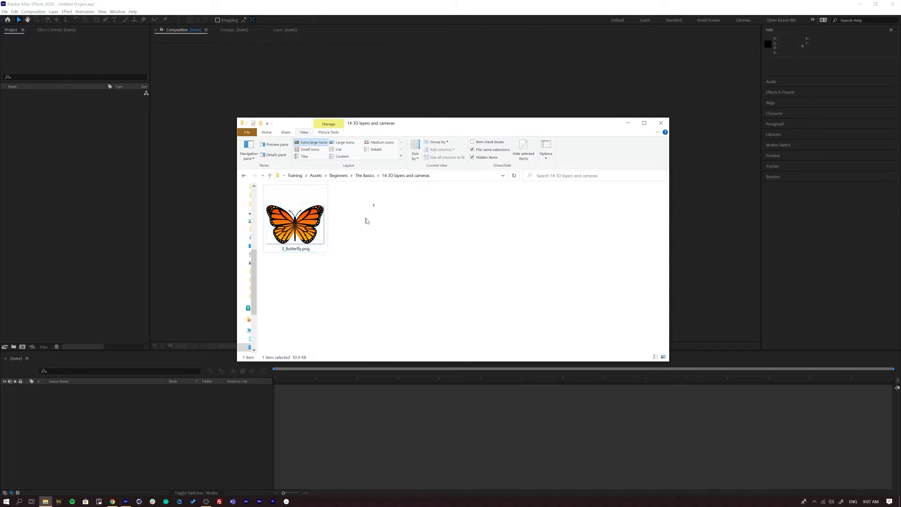
{"action": "left_click_drag", "start_coordinate": [295, 221], "coordinate": [73, 212]}
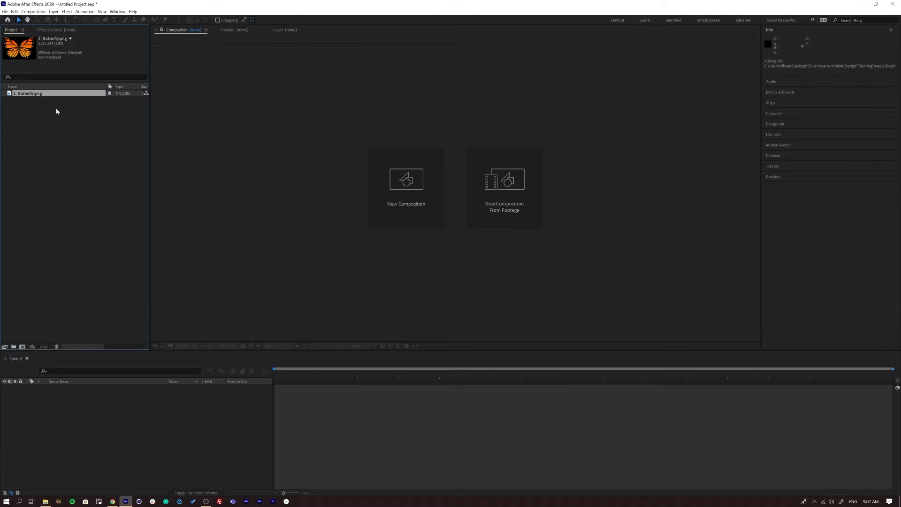
Create a new composition from the butterfly image and show its background as a transparency grid
{"action": "right_click", "coordinate": [32, 94]}
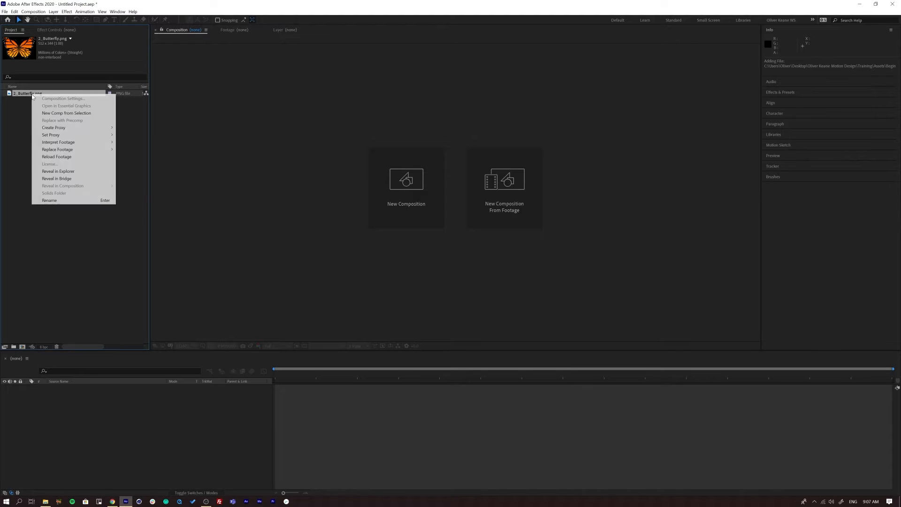
{"action": "left_click", "coordinate": [52, 114]}
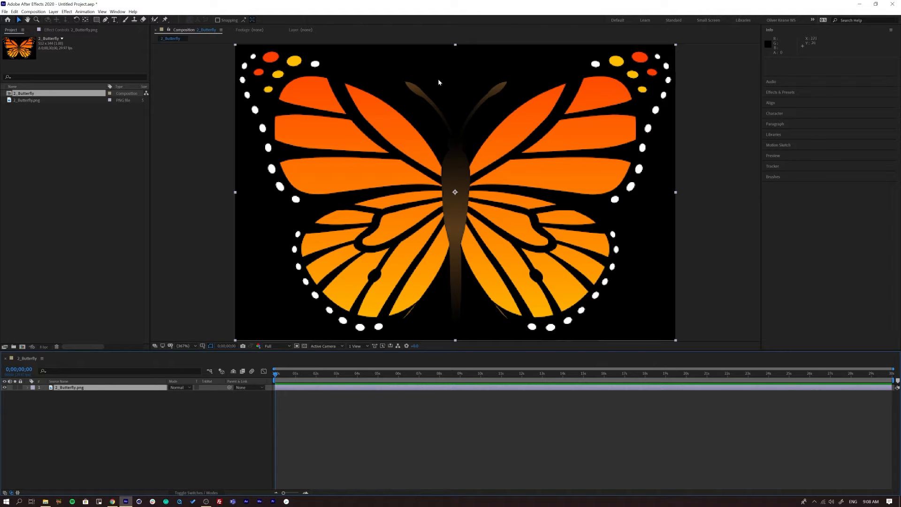
{"action": "left_click", "coordinate": [305, 346]}
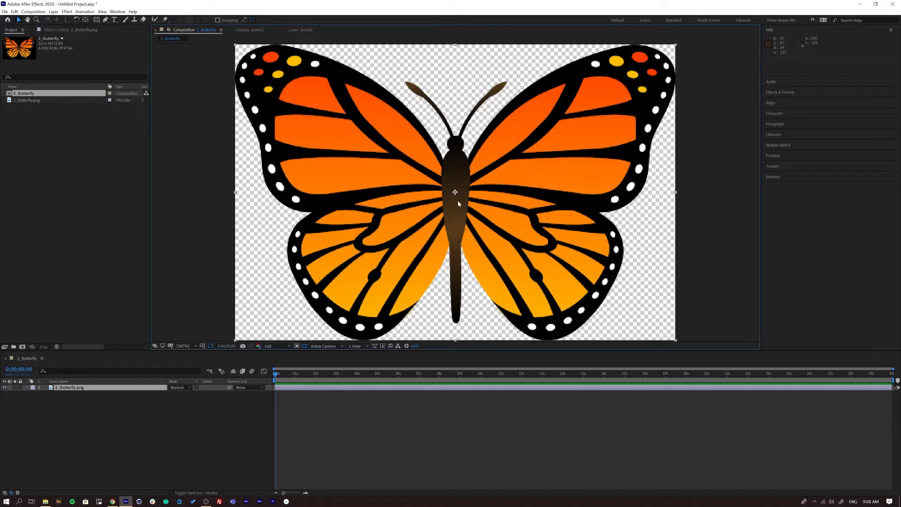
{"action": "left_click", "coordinate": [305, 346]}
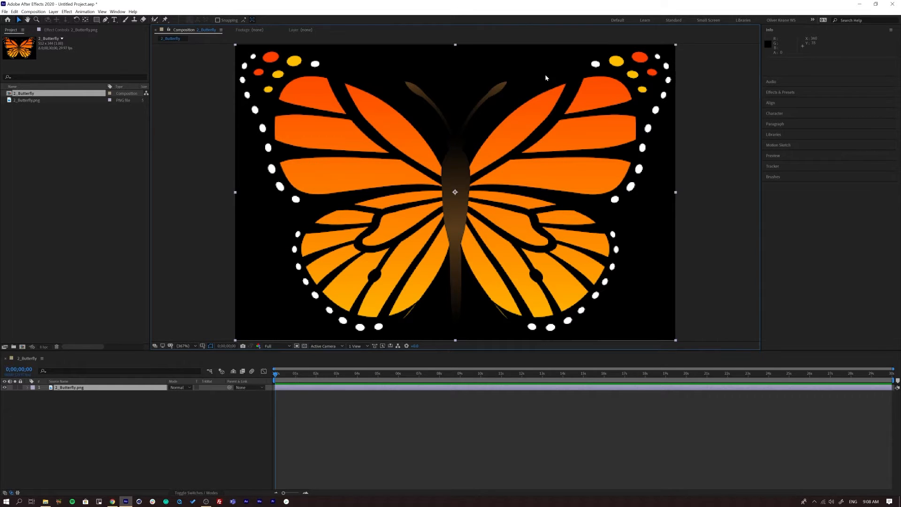
{"action": "left_click", "coordinate": [304, 346]}
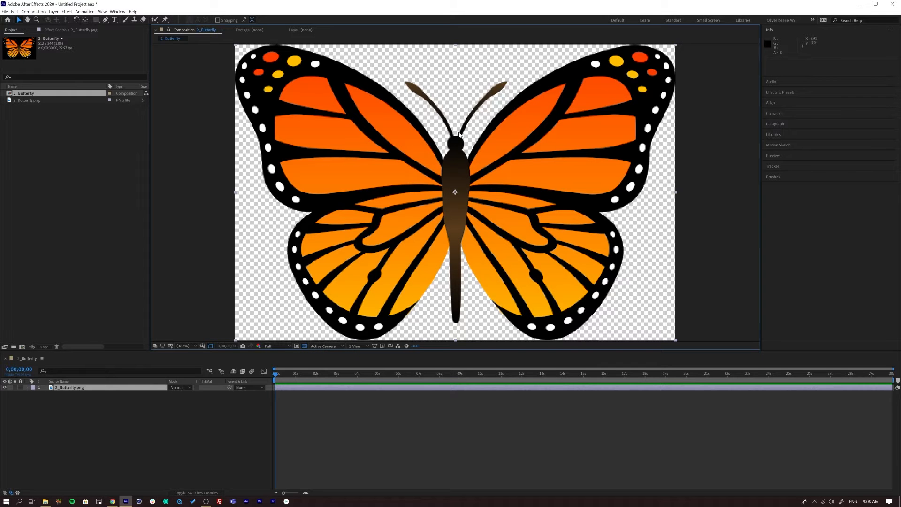
{"action": "left_click", "coordinate": [430, 125]}
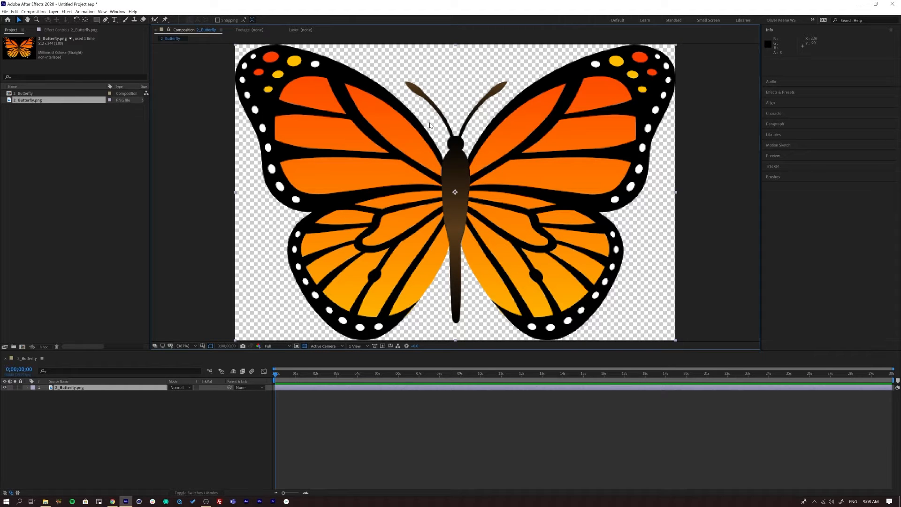
{"action": "key", "text": "ctrl+minus"}
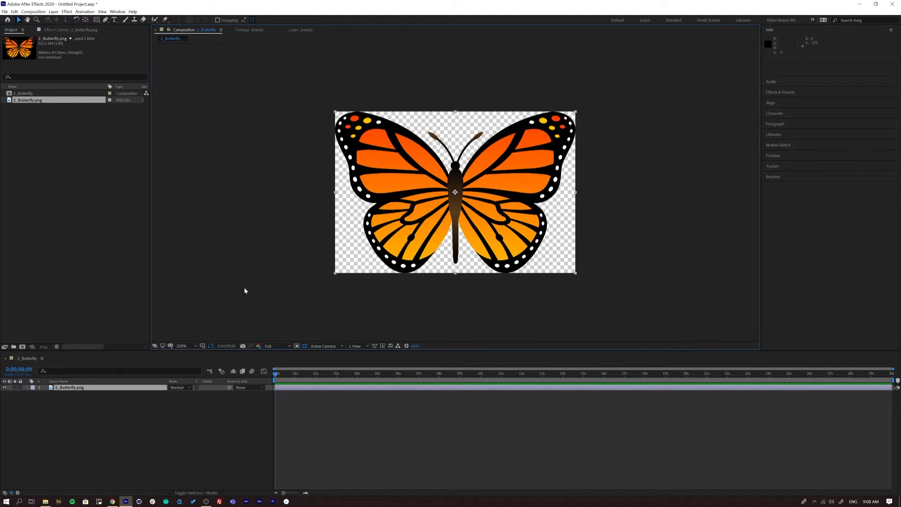
Try to mask the left half of the butterfly layer with a rectangle ending at the body's centre
{"action": "left_click", "coordinate": [94, 429]}
{"action": "left_click", "coordinate": [75, 387]}
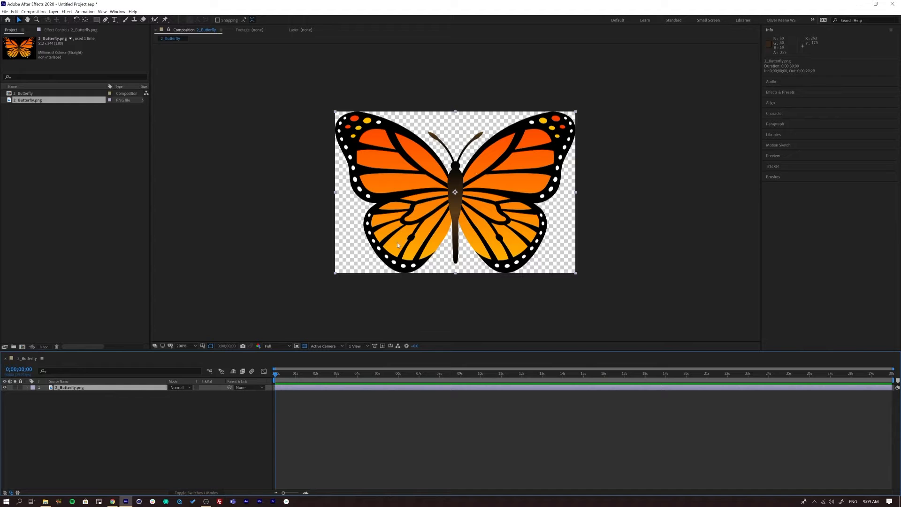
{"action": "left_click", "coordinate": [64, 458]}
{"action": "left_click", "coordinate": [67, 389]}
{"action": "left_click", "coordinate": [97, 20]}
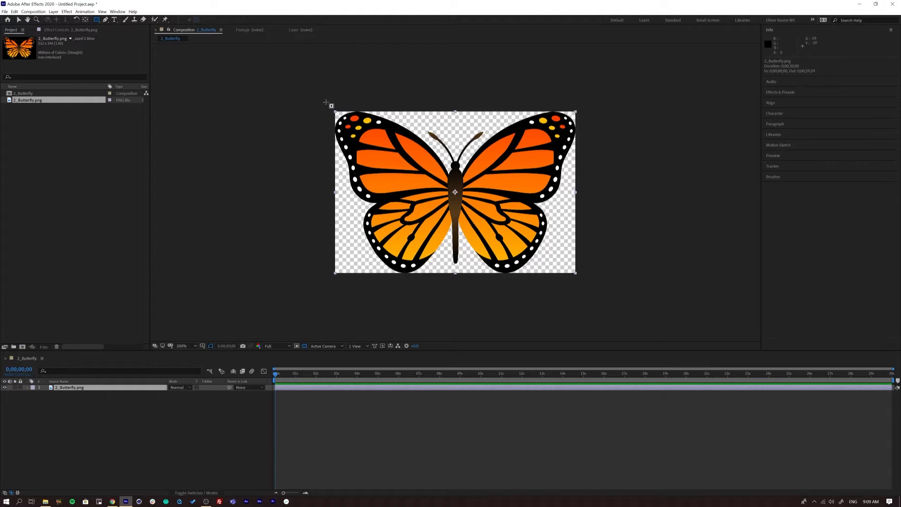
{"action": "mouse_move", "coordinate": [324, 101]}
{"action": "left_mouse_down"}
{"action": "mouse_move", "coordinate": [408, 291]}
{"action": "mouse_move", "coordinate": [426, 306]}
{"action": "mouse_move", "coordinate": [482, 301]}
{"action": "mouse_move", "coordinate": [455, 317]}
{"action": "left_mouse_up"}
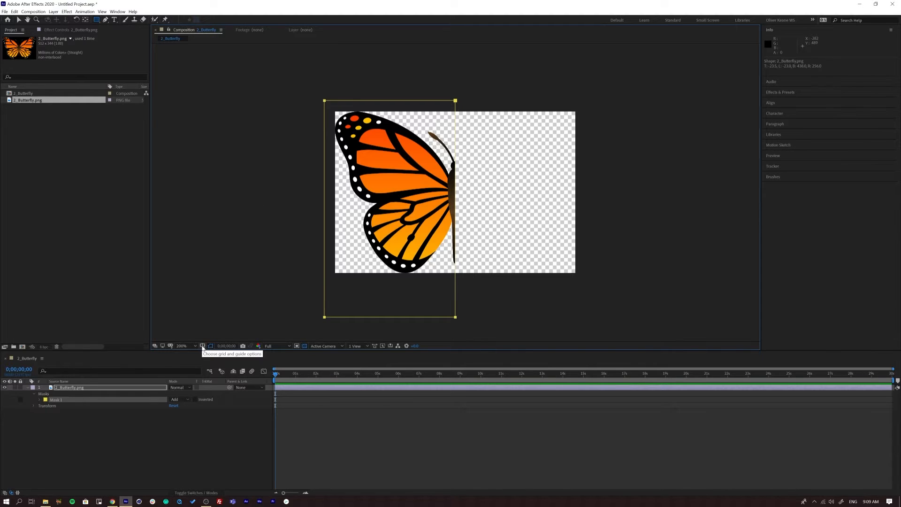
Show the Title/Action Safe guides and redraw the rectangular mask over the butterfly's left half, ending at the composition's vertical centre
{"action": "left_click", "coordinate": [202, 346]}
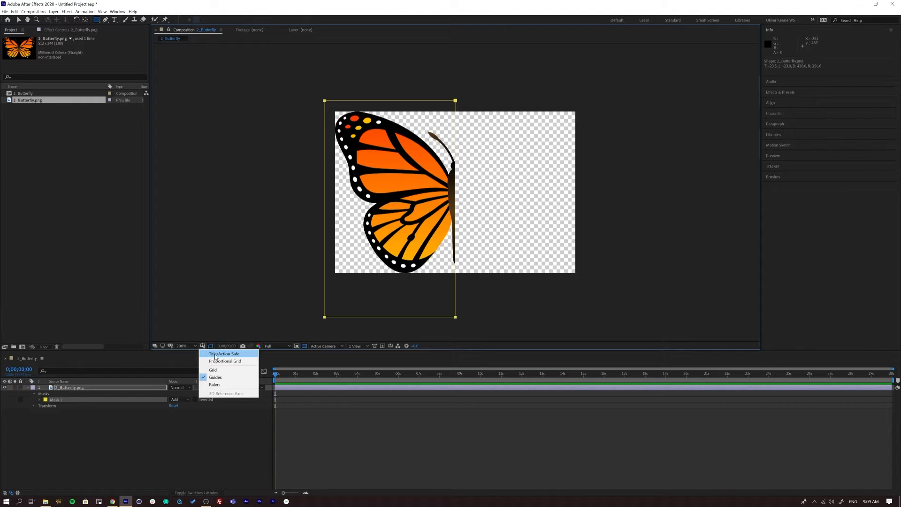
{"action": "left_click", "coordinate": [216, 354]}
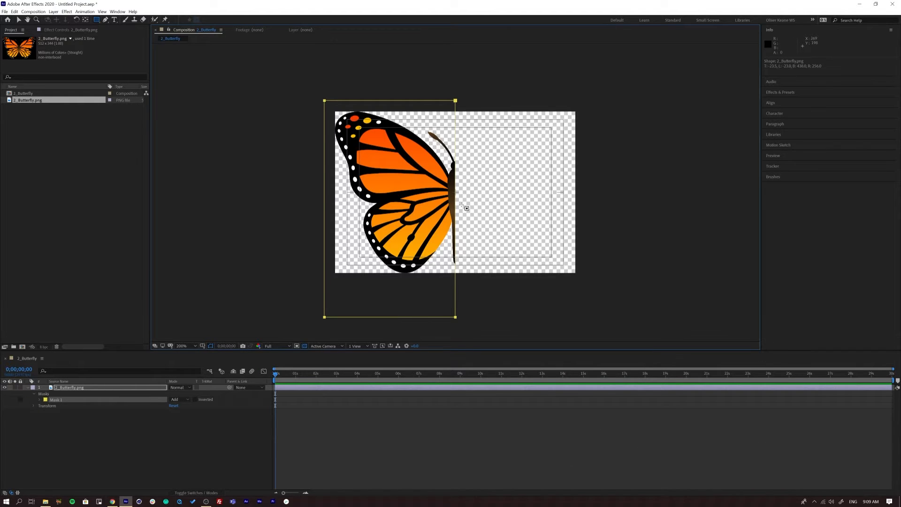
{"action": "key", "text": "ctrl+z"}
{"action": "key", "text": "ctrl+z"}
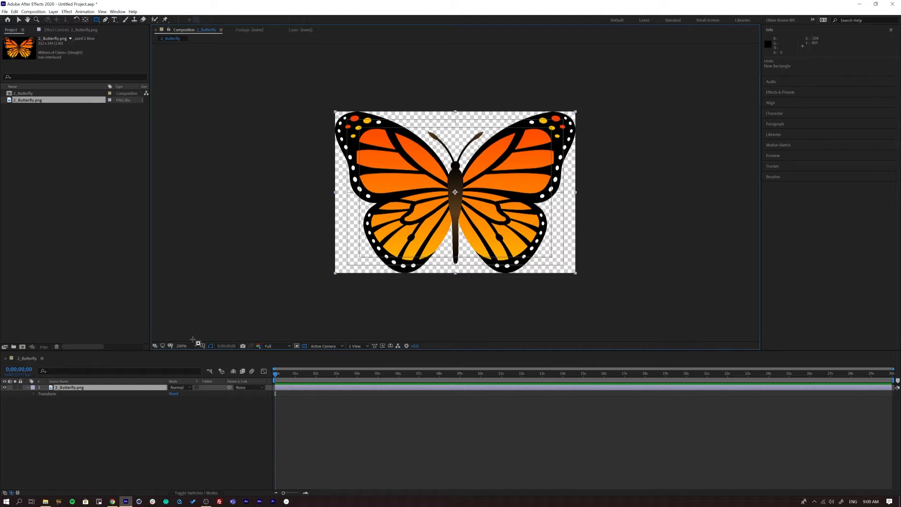
{"action": "mouse_move", "coordinate": [311, 92]}
{"action": "left_mouse_down"}
{"action": "mouse_move", "coordinate": [441, 284]}
{"action": "mouse_move", "coordinate": [456, 326]}
{"action": "left_mouse_up"}
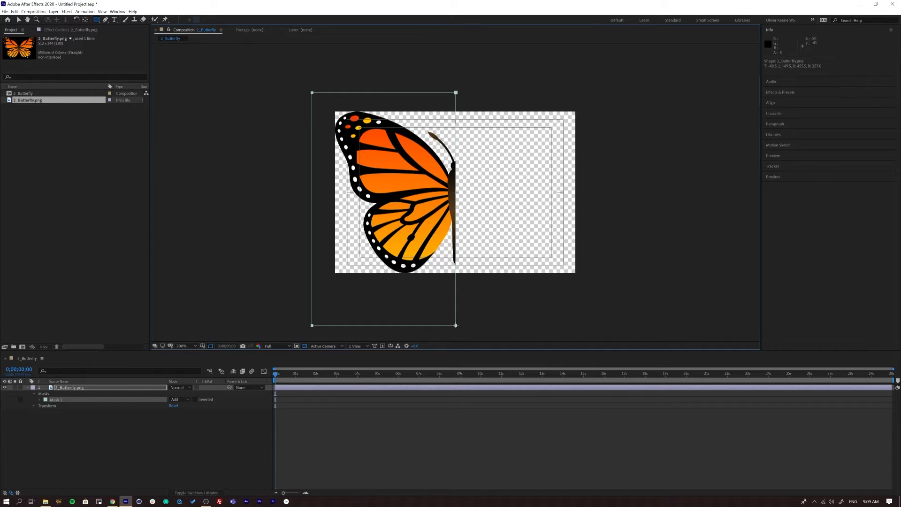
Collapse the masked butterfly layer's properties and duplicate the layer
{"action": "left_click", "coordinate": [100, 447]}
{"action": "left_click", "coordinate": [78, 388]}
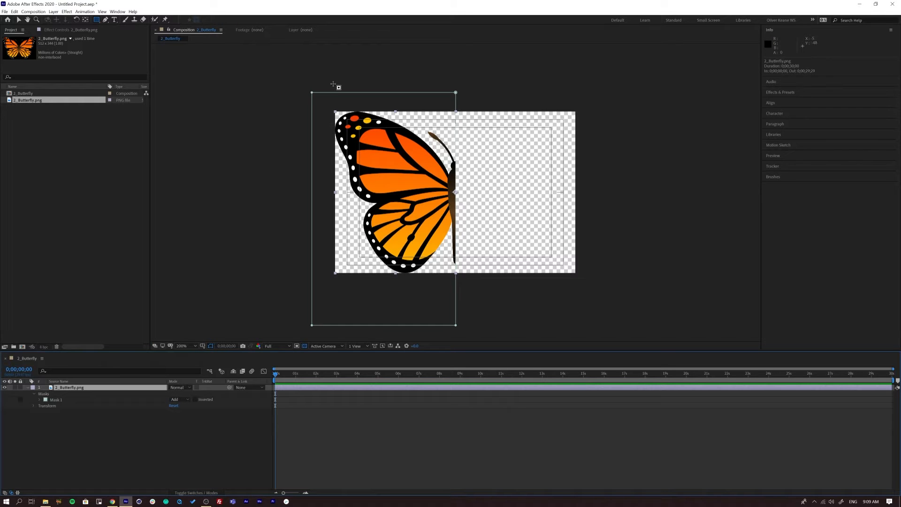
{"action": "left_click", "coordinate": [78, 447]}
{"action": "left_click", "coordinate": [70, 388]}
{"action": "left_click", "coordinate": [28, 387]}
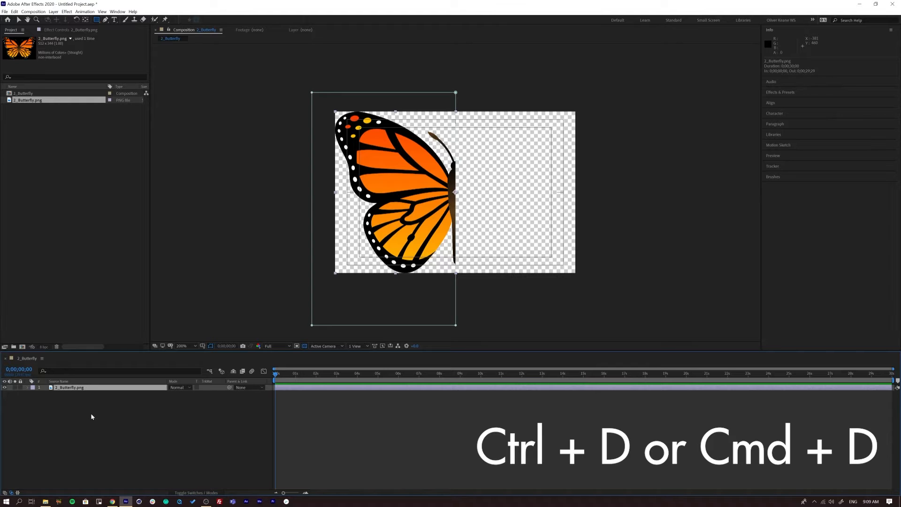
{"action": "key", "text": "ctrl+d"}
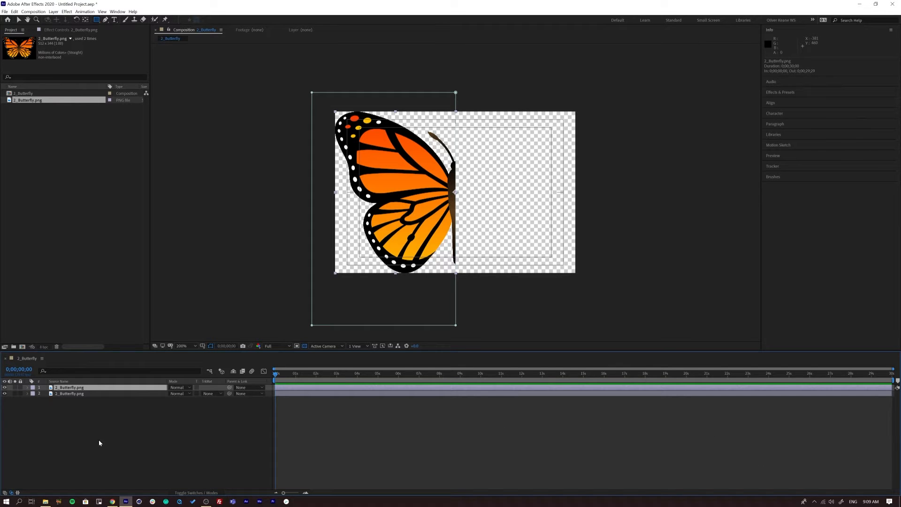
Invert Mask 1 on the upper butterfly layer so it shows the opposite half
{"action": "key", "text": "m"}
{"action": "left_click", "coordinate": [27, 388]}
{"action": "left_click", "coordinate": [27, 388]}
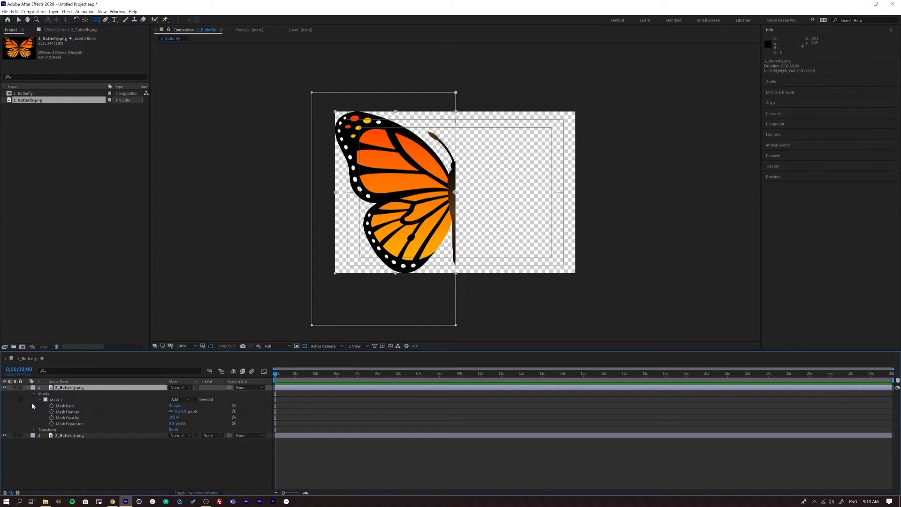
{"action": "left_click", "coordinate": [40, 399]}
{"action": "left_click", "coordinate": [40, 399]}
{"action": "left_click", "coordinate": [58, 400]}
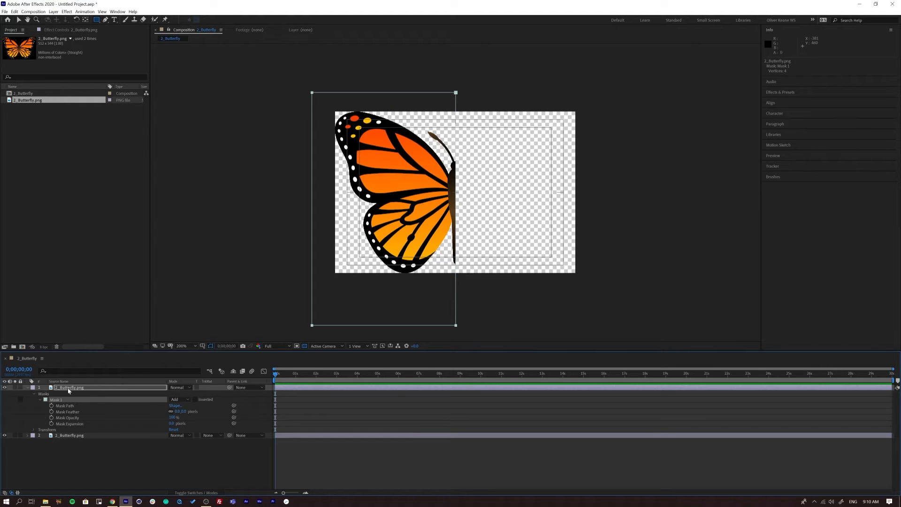
{"action": "left_click", "coordinate": [195, 399]}
{"action": "left_click", "coordinate": [141, 454]}
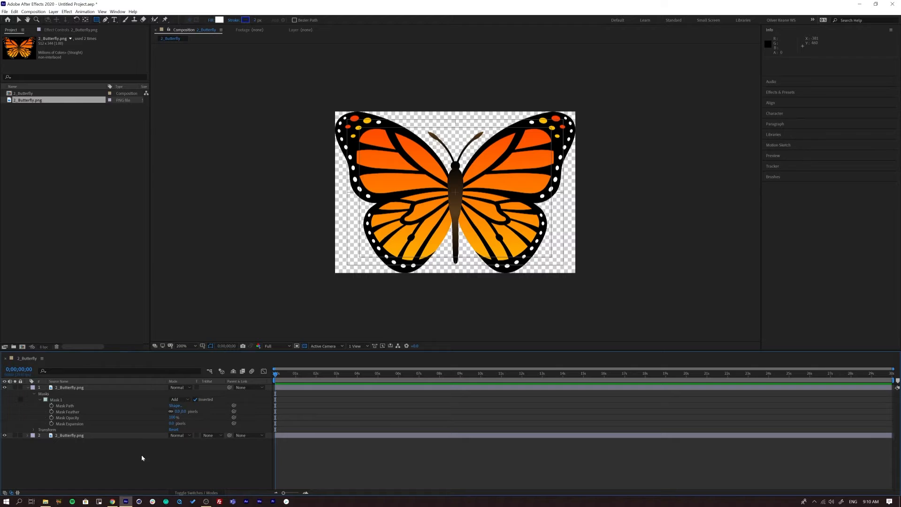
Check which half of the butterfly each layer contains by hiding and showing the two layers in turn
{"action": "left_click", "coordinate": [28, 388]}
{"action": "left_click", "coordinate": [5, 388]}
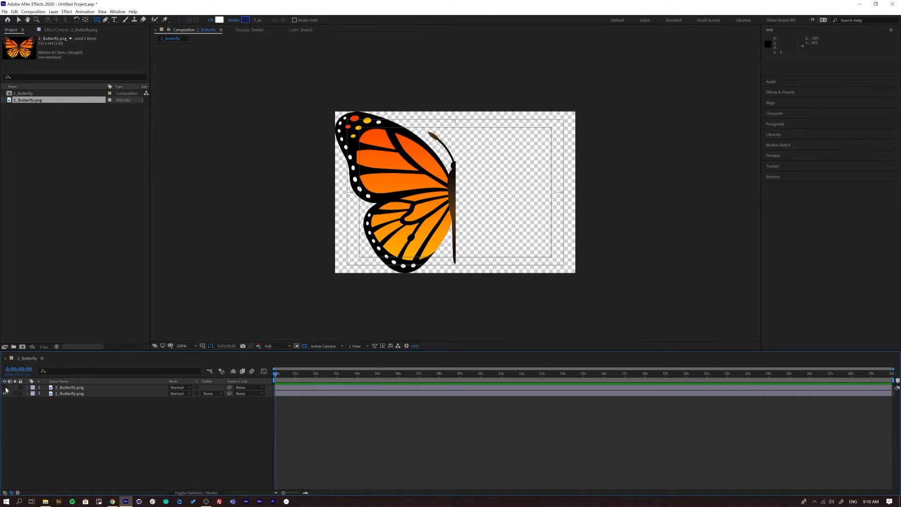
{"action": "left_click", "coordinate": [5, 387]}
{"action": "left_click", "coordinate": [5, 393]}
{"action": "left_click", "coordinate": [4, 393]}
{"action": "left_click", "coordinate": [76, 387]}
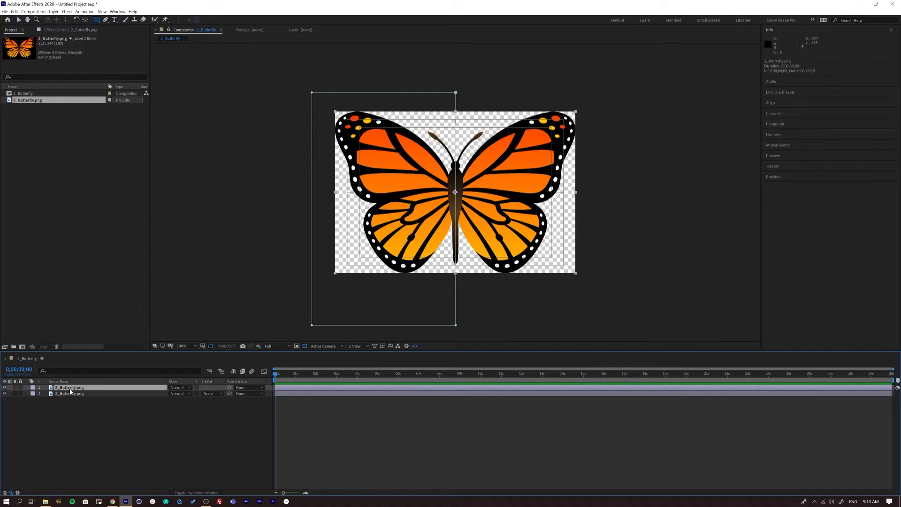
{"action": "left_click", "coordinate": [77, 413]}
{"action": "left_click", "coordinate": [4, 393]}
{"action": "left_click", "coordinate": [4, 394]}
{"action": "left_click", "coordinate": [5, 395]}
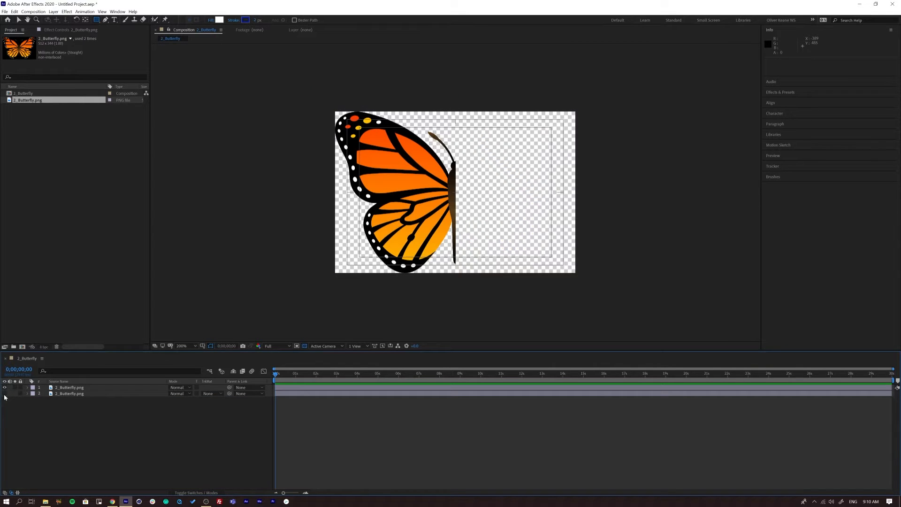
{"action": "left_click", "coordinate": [5, 394]}
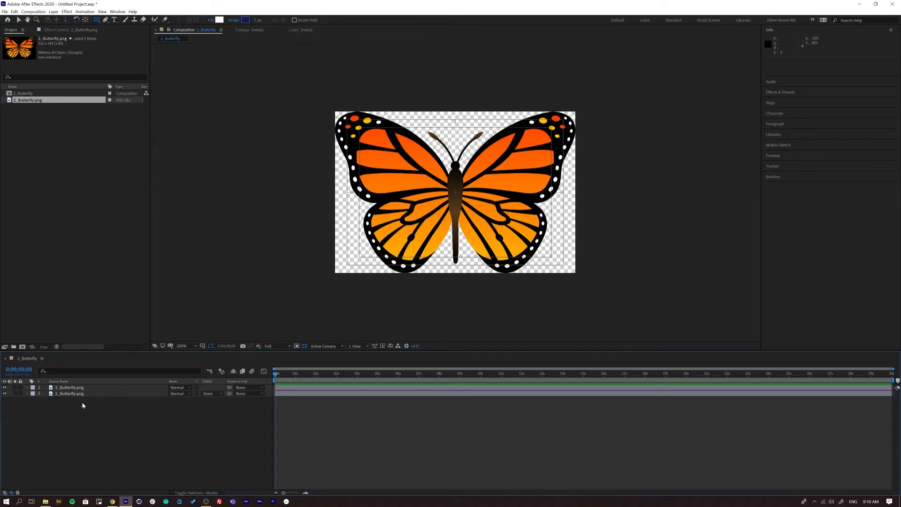
Rename the upper butterfly layer LEFT and the lower one RIGHT, checking them by toggling the lower layer's visibility
{"action": "left_click", "coordinate": [71, 389]}
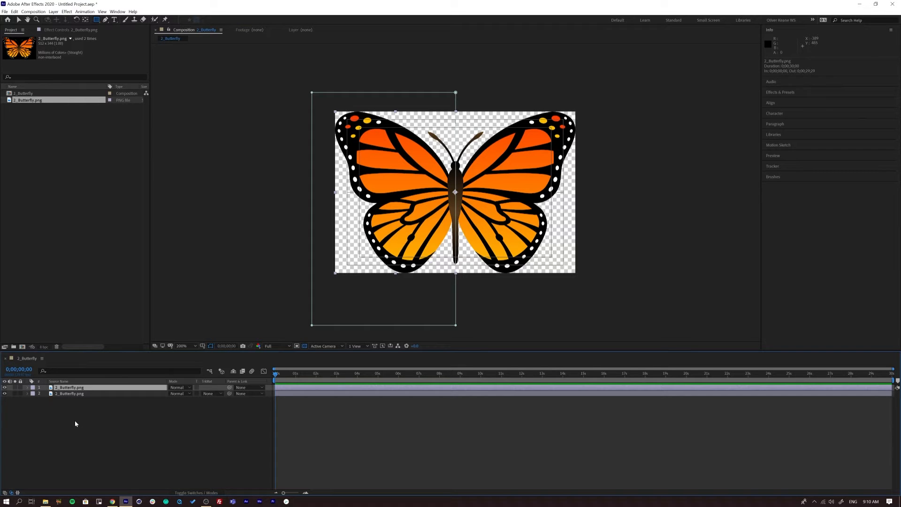
{"action": "key", "text": "Return"}
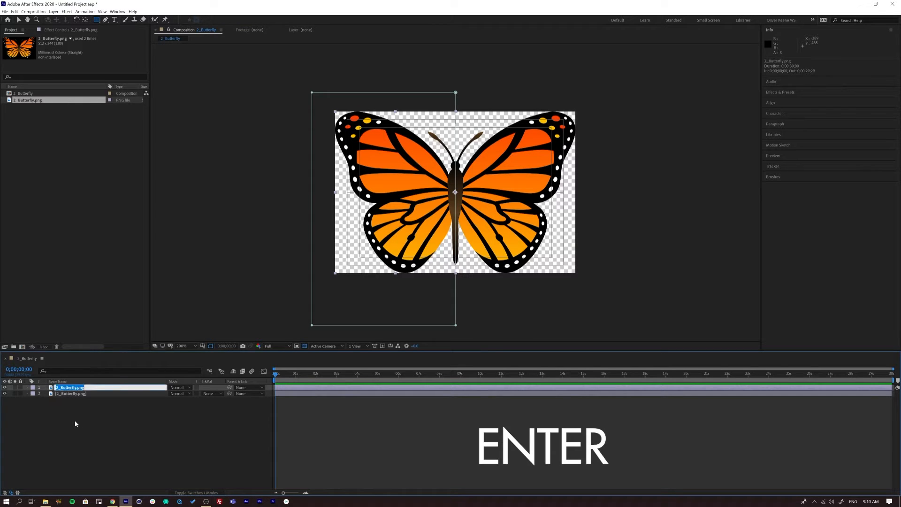
{"action": "type", "text": "LEFT"}
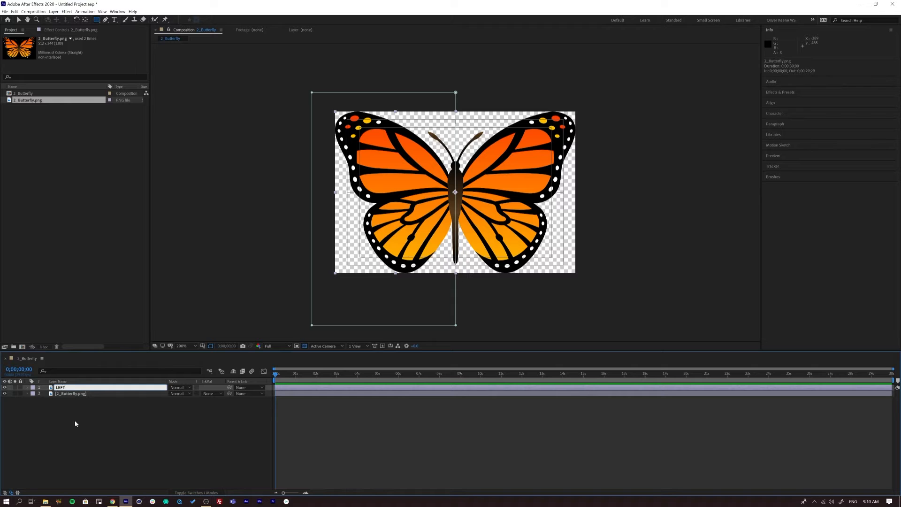
{"action": "left_click", "coordinate": [74, 421]}
{"action": "left_click", "coordinate": [73, 393]}
{"action": "key", "text": "Return"}
{"action": "type", "text": "RIGHT"}
{"action": "left_click", "coordinate": [89, 429]}
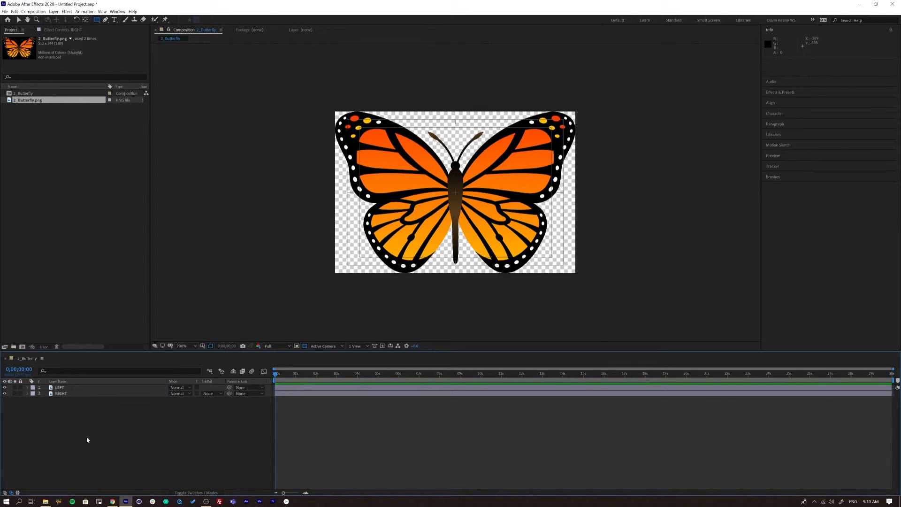
{"action": "left_click", "coordinate": [51, 388]}
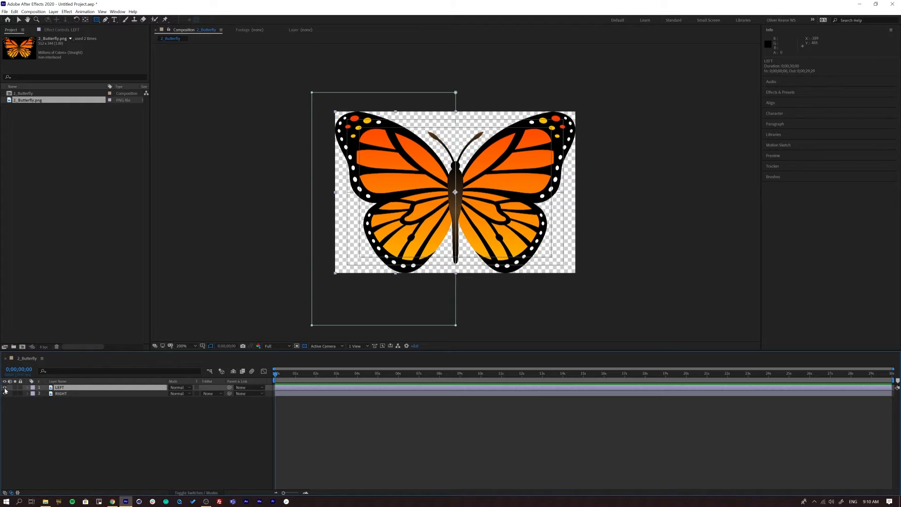
{"action": "left_click", "coordinate": [5, 394]}
{"action": "left_click", "coordinate": [5, 393]}
{"action": "left_click", "coordinate": [44, 438]}
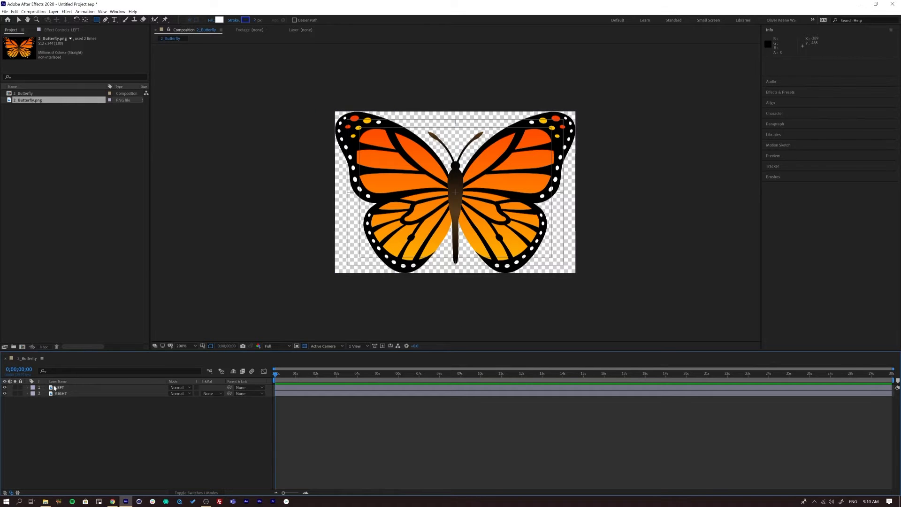
Show the layer switches and turn both the LEFT and RIGHT butterfly layers into 3D layers
{"action": "left_click", "coordinate": [205, 493]}
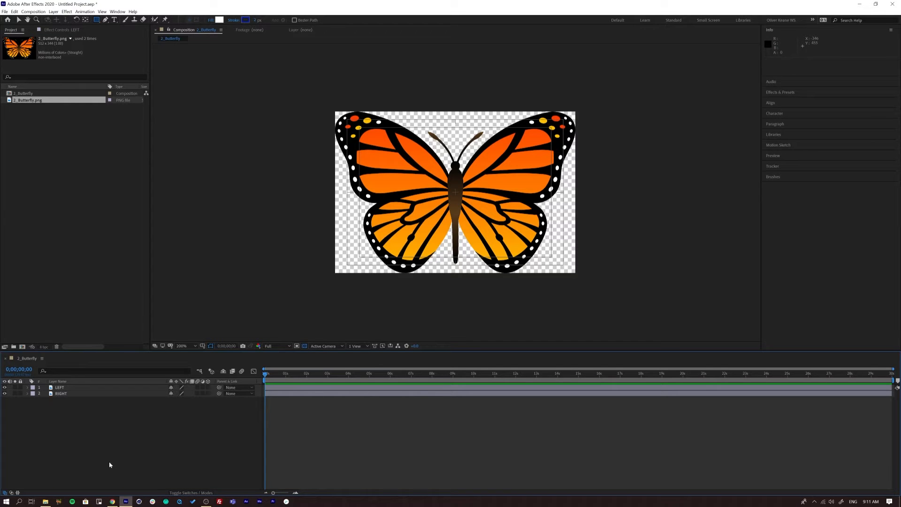
{"action": "left_click", "coordinate": [63, 389]}
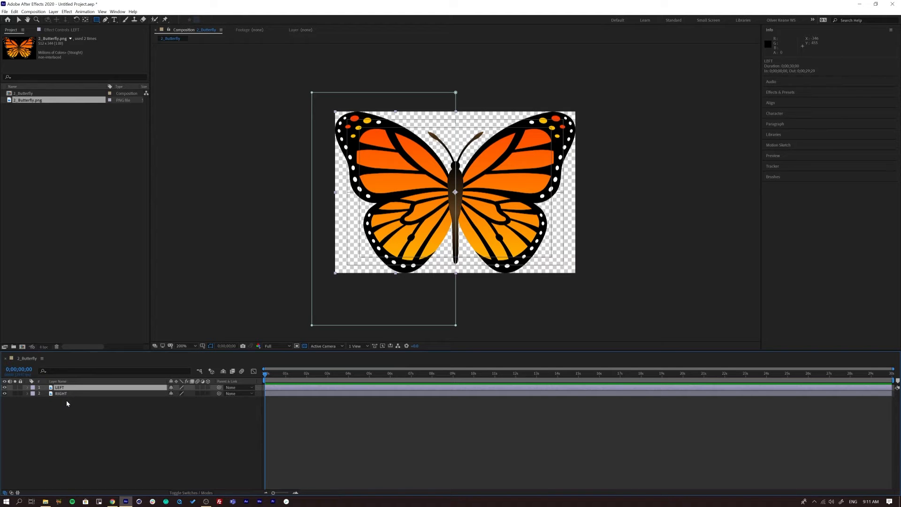
{"action": "left_click", "coordinate": [86, 423]}
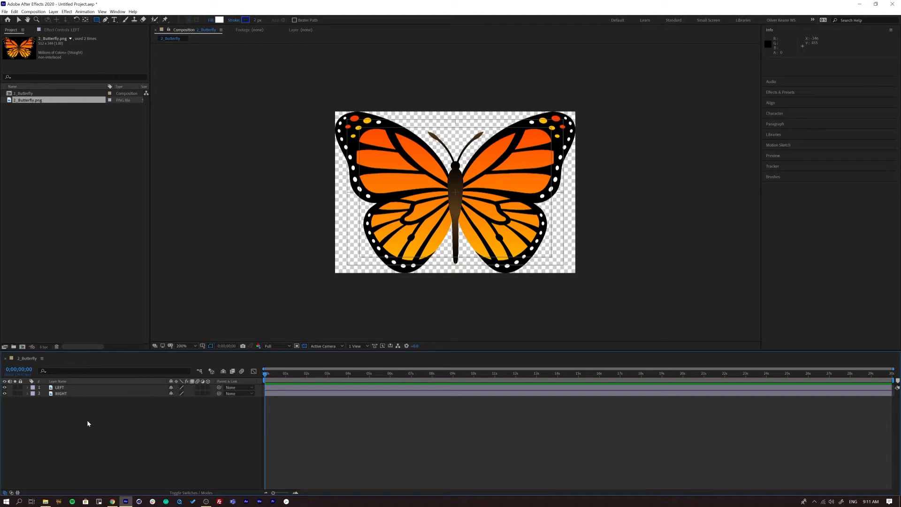
{"action": "left_click", "coordinate": [60, 389]}
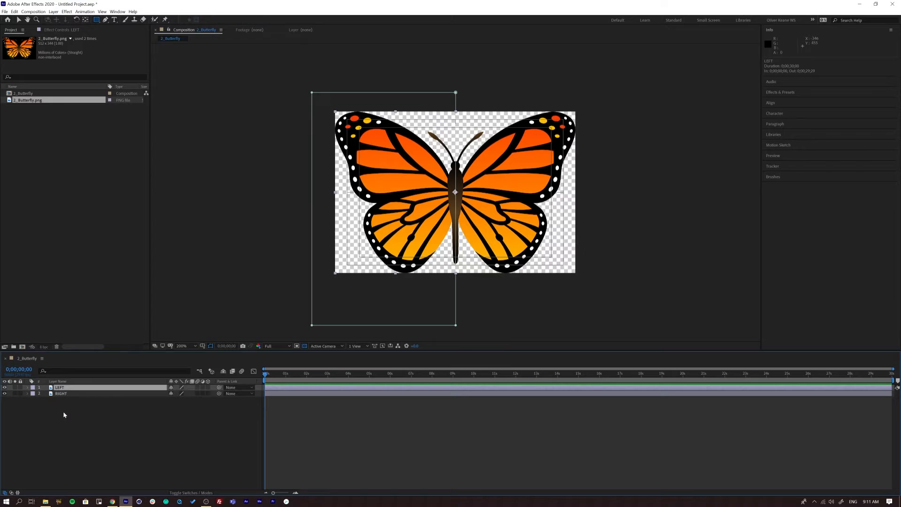
{"action": "left_click", "coordinate": [63, 395], "text": "ctrl"}
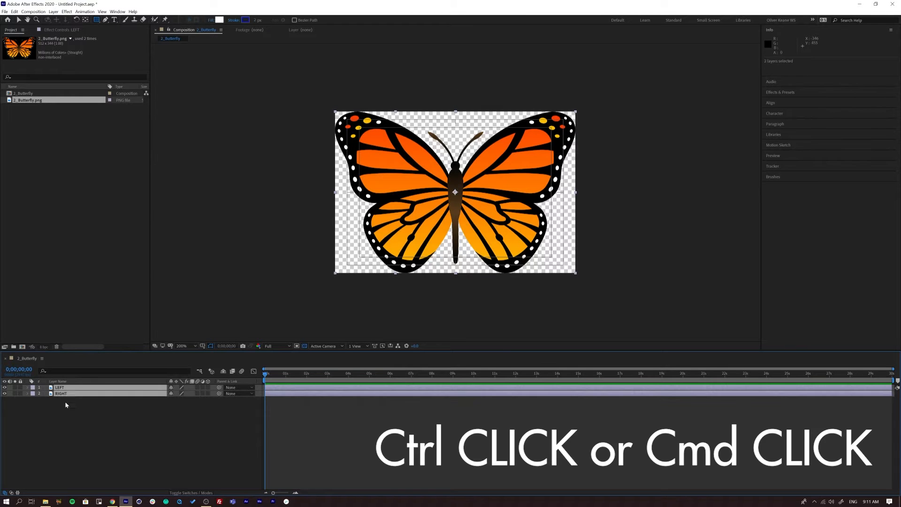
{"action": "left_click", "coordinate": [188, 493]}
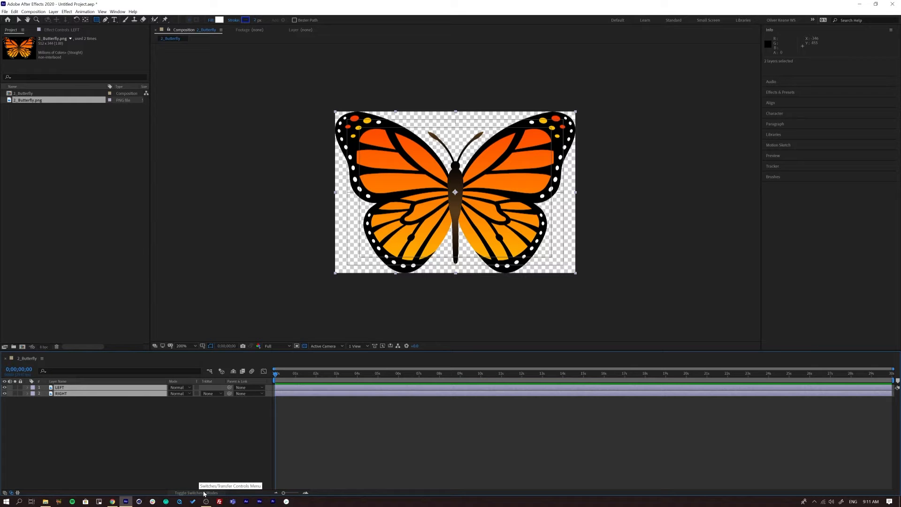
{"action": "left_click", "coordinate": [204, 493]}
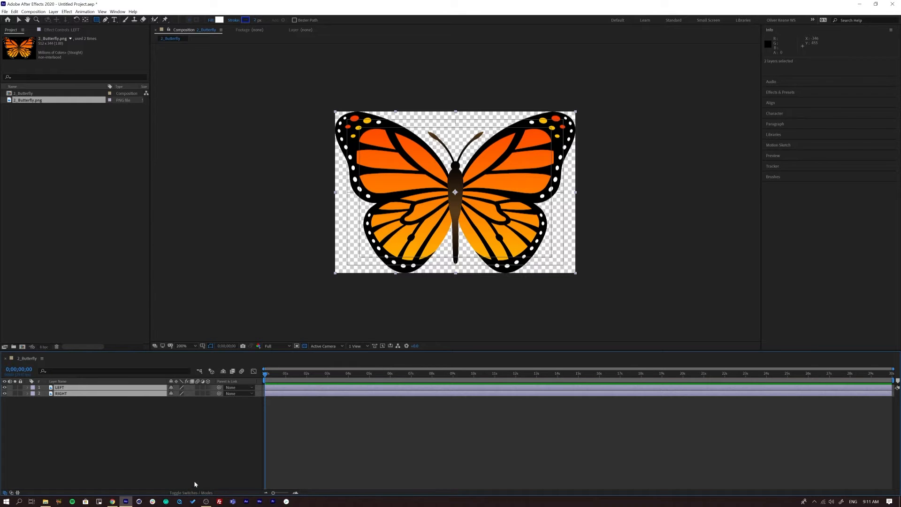
{"action": "left_click", "coordinate": [191, 493]}
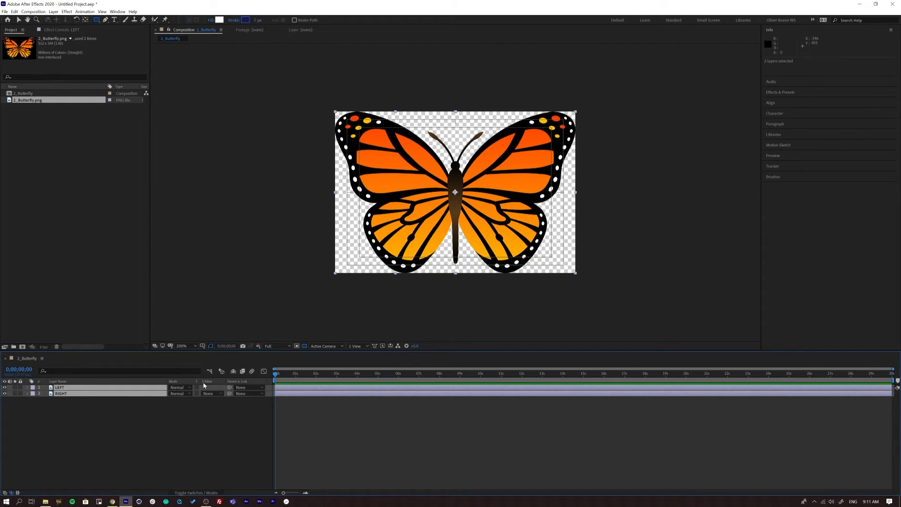
{"action": "left_click", "coordinate": [211, 492]}
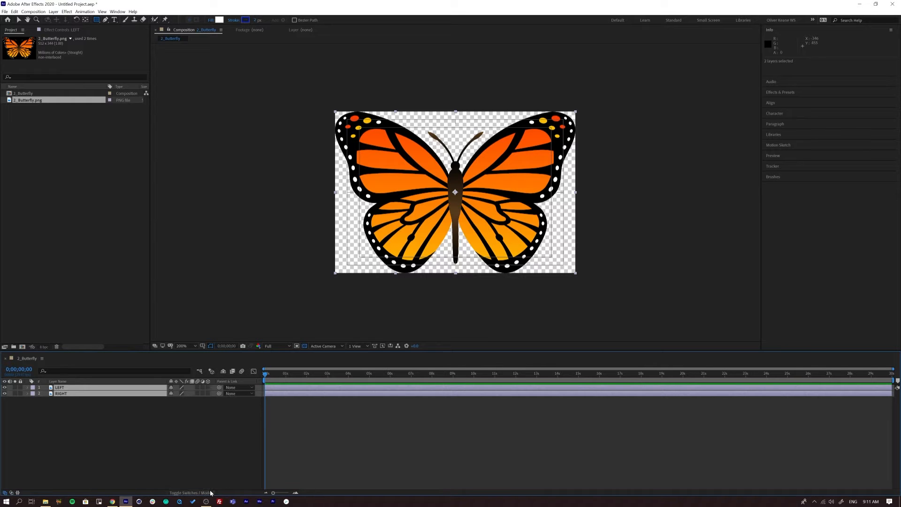
{"action": "left_click", "coordinate": [210, 390]}
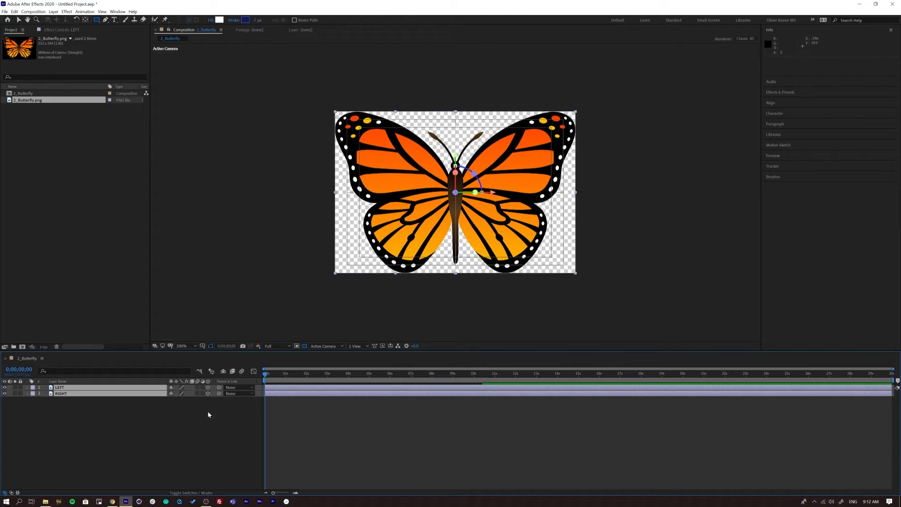
Reselect the LEFT and RIGHT layers together and toggle their 3D switches off and back on
{"action": "key", "text": "F2"}
{"action": "left_click", "coordinate": [63, 388]}
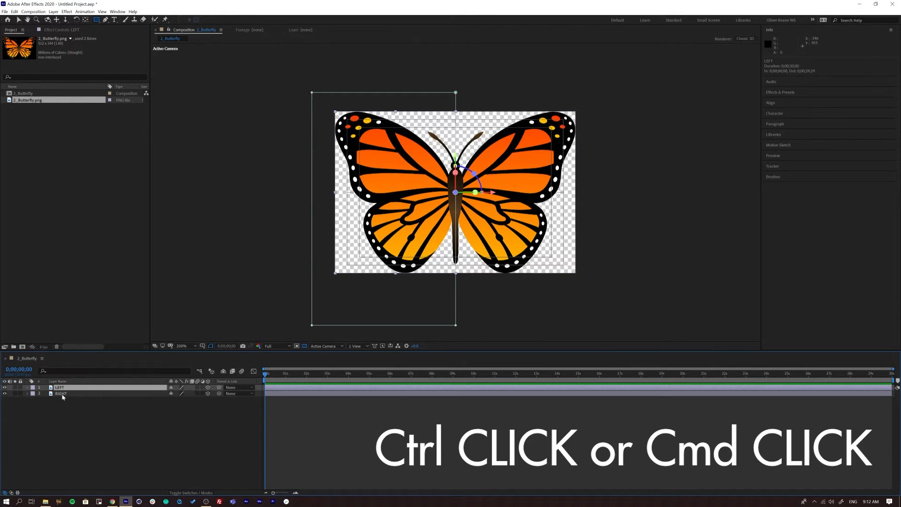
{"action": "left_click", "coordinate": [62, 394], "text": "ctrl"}
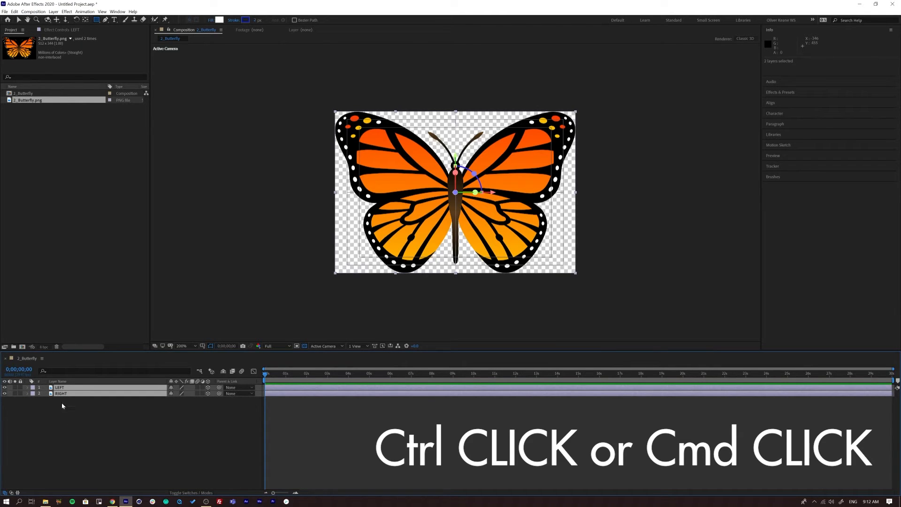
{"action": "left_click", "coordinate": [209, 391]}
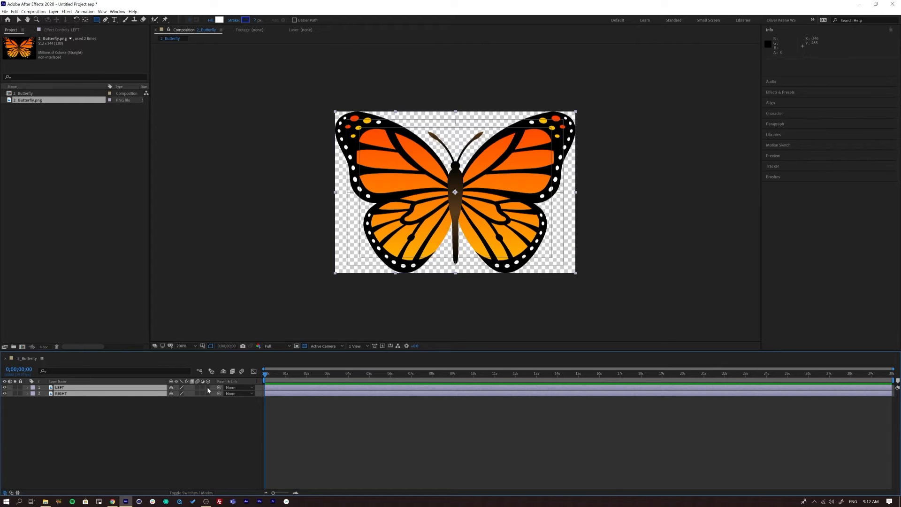
{"action": "left_click", "coordinate": [209, 391]}
{"action": "left_click", "coordinate": [208, 415]}
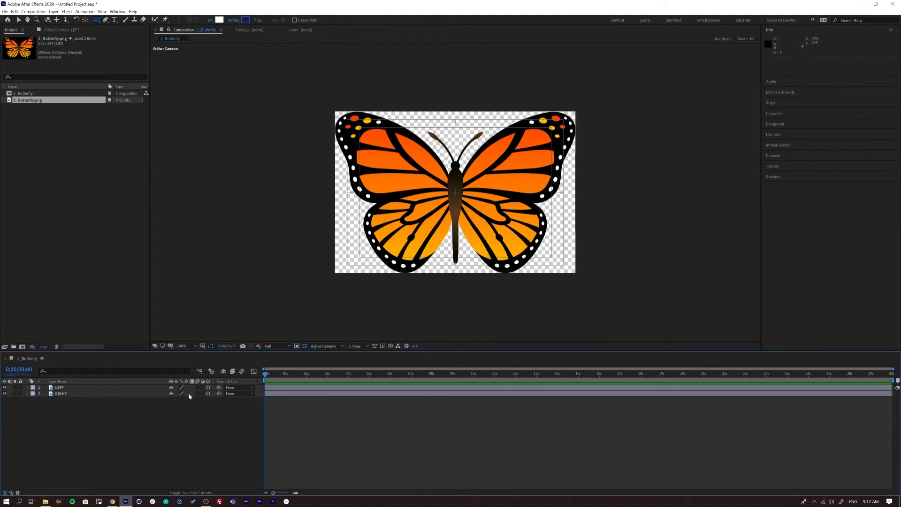
{"action": "left_click", "coordinate": [208, 391]}
{"action": "left_click", "coordinate": [208, 391]}
{"action": "left_click", "coordinate": [86, 388]}
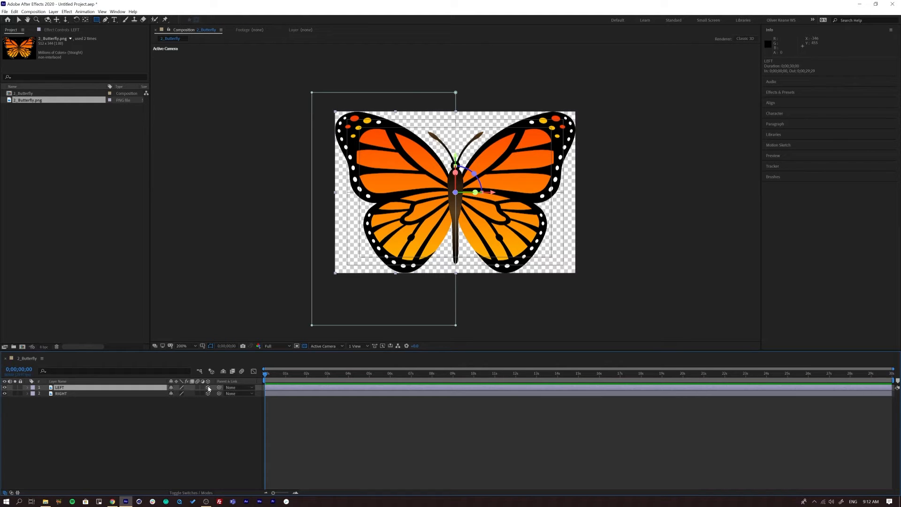
{"action": "left_click", "coordinate": [67, 395], "text": "shift"}
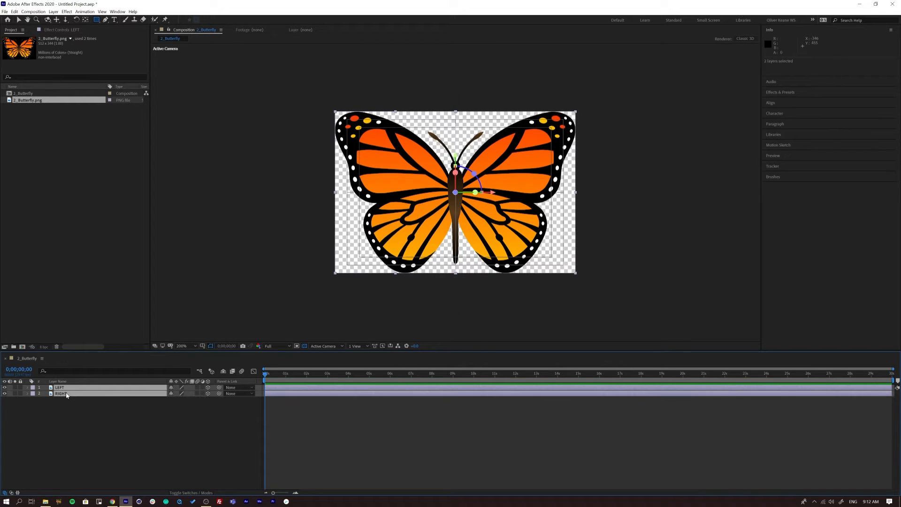
{"action": "left_click", "coordinate": [166, 437]}
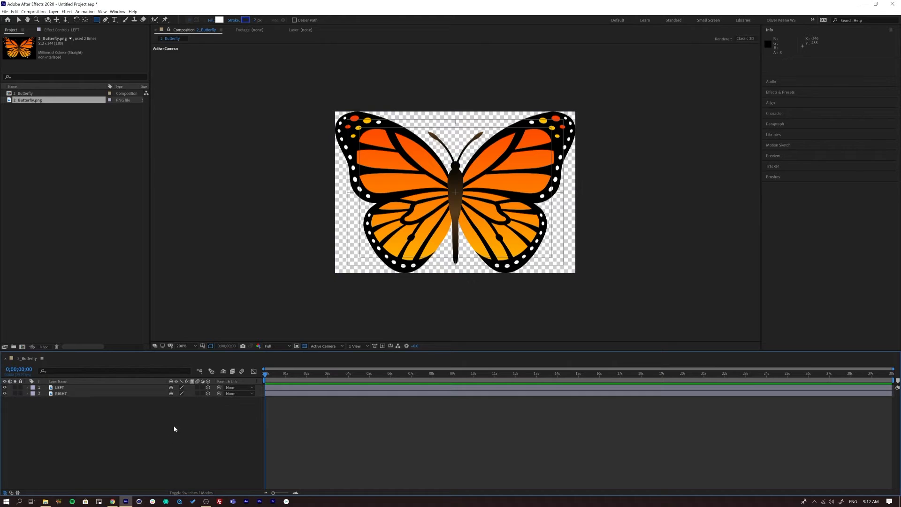
Toggle only the LEFT layer's 3D switch off and on to compare its handles in the composition view, ending with 3D on
{"action": "left_click", "coordinate": [70, 388]}
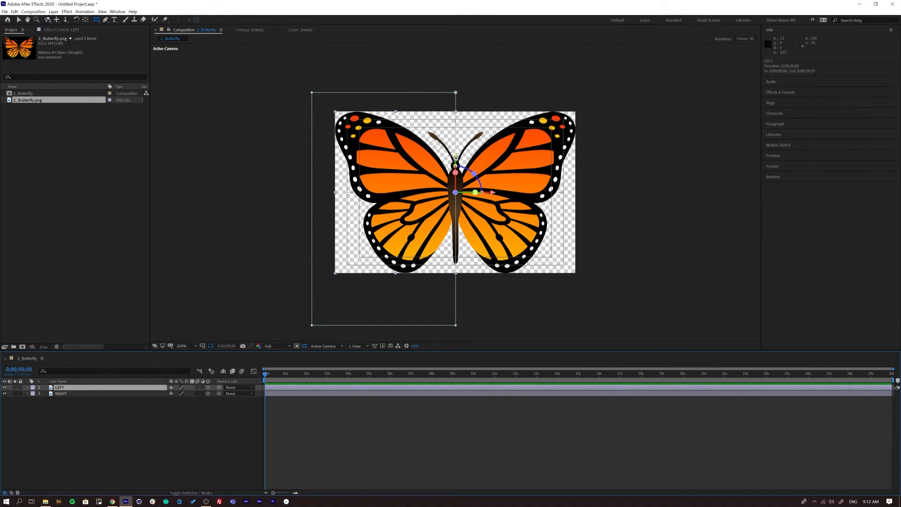
{"action": "left_click", "coordinate": [208, 387]}
{"action": "left_click", "coordinate": [208, 387]}
{"action": "left_click", "coordinate": [208, 387]}
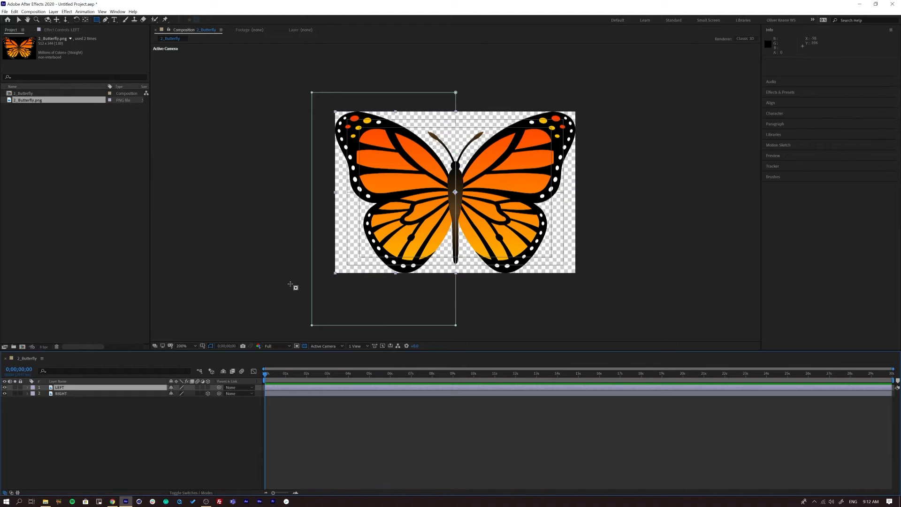
{"action": "left_click", "coordinate": [208, 387]}
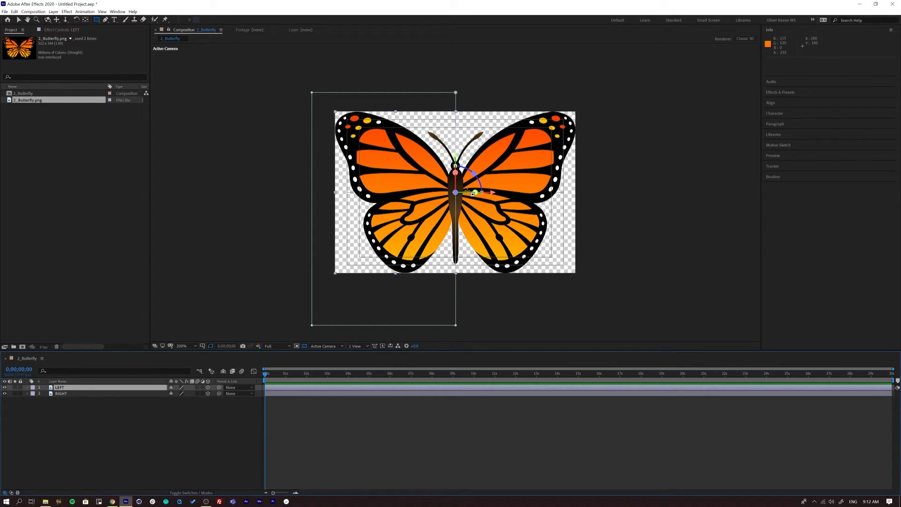
{"action": "left_click", "coordinate": [169, 427]}
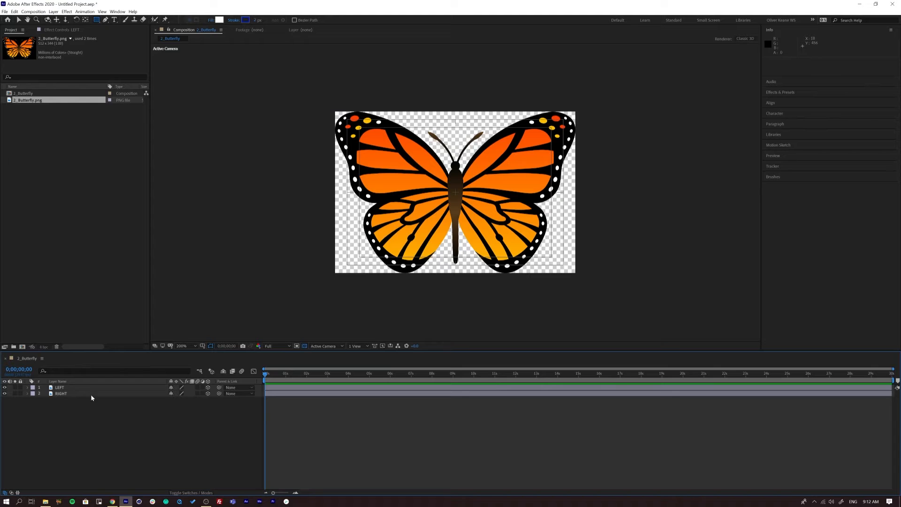
Reveal the LEFT layer's rotation properties and expand its full Transform group
{"action": "left_click", "coordinate": [61, 388]}
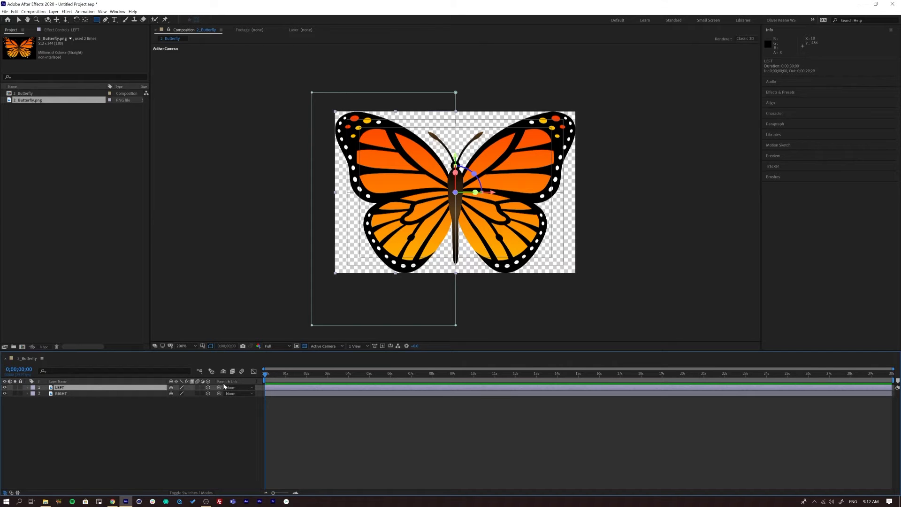
{"action": "key", "text": "r"}
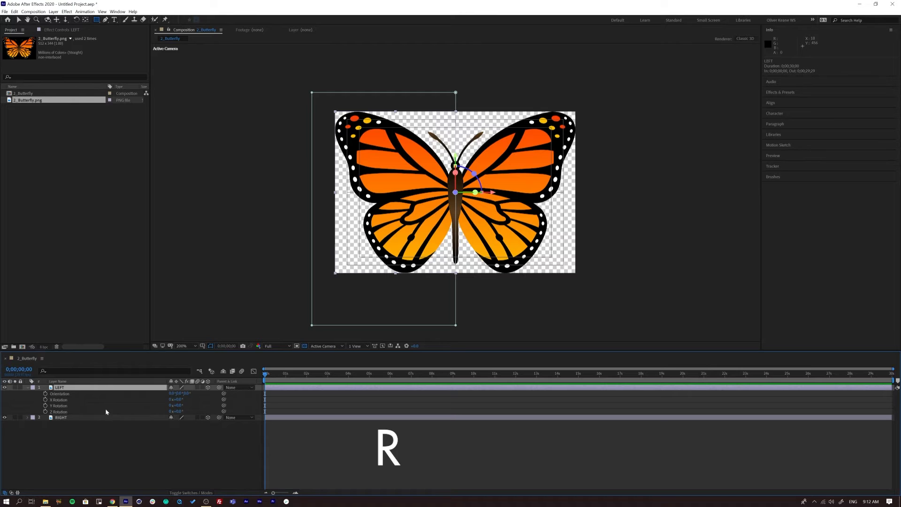
{"action": "left_click", "coordinate": [32, 388]}
{"action": "left_click", "coordinate": [32, 388]}
{"action": "left_click", "coordinate": [34, 400]}
{"action": "left_click", "coordinate": [35, 400]}
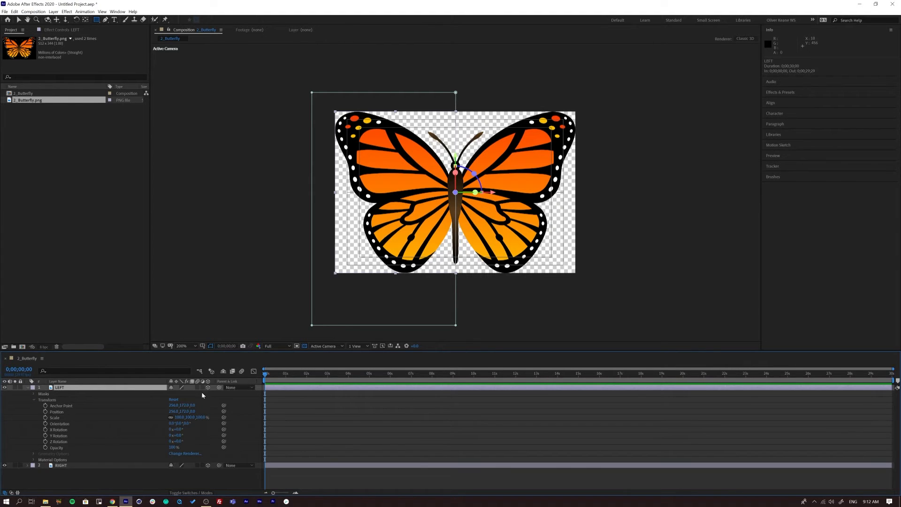
{"action": "left_click", "coordinate": [48, 401]}
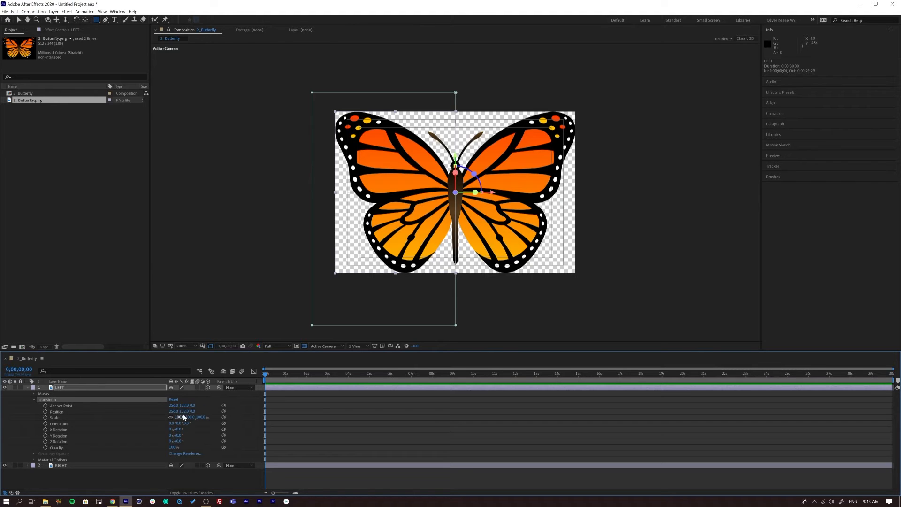
Compare the LEFT layer's Transform properties with 3D off and on, and try a Y Rotation on the wing before undoing it
{"action": "left_click", "coordinate": [208, 388]}
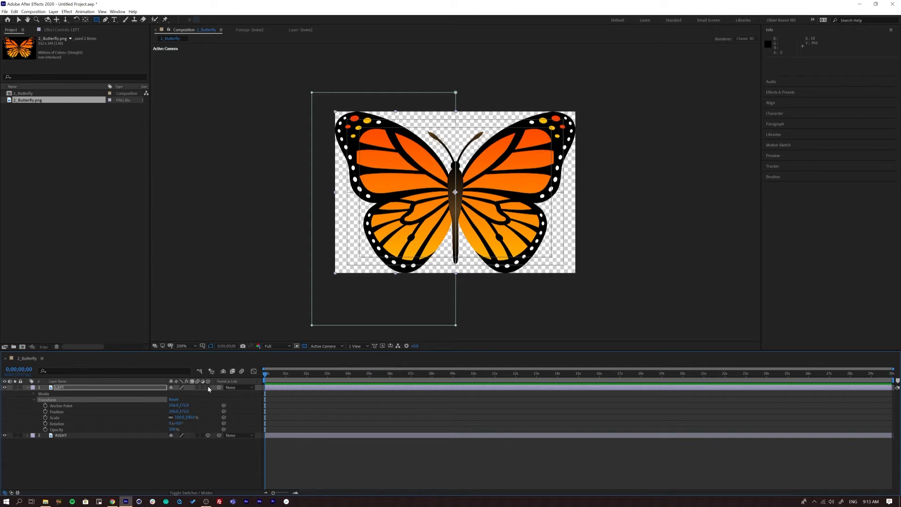
{"action": "left_click", "coordinate": [208, 388]}
{"action": "key", "text": "ctrl+z"}
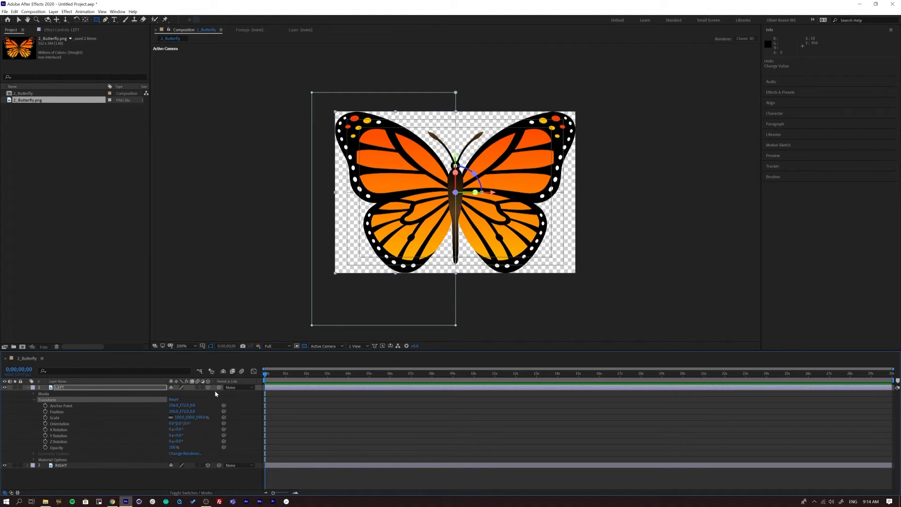
{"action": "left_click_drag", "start_coordinate": [179, 437], "coordinate": [170, 418]}
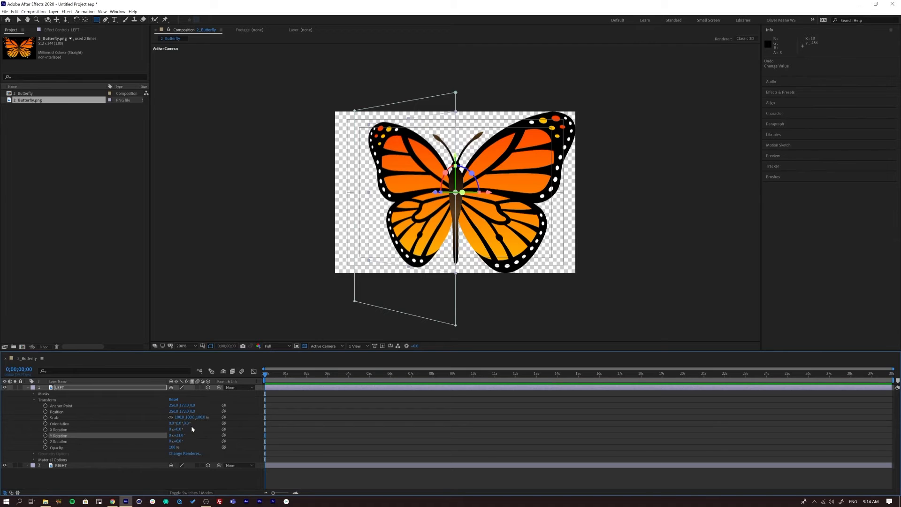
{"action": "key", "text": "ctrl+z"}
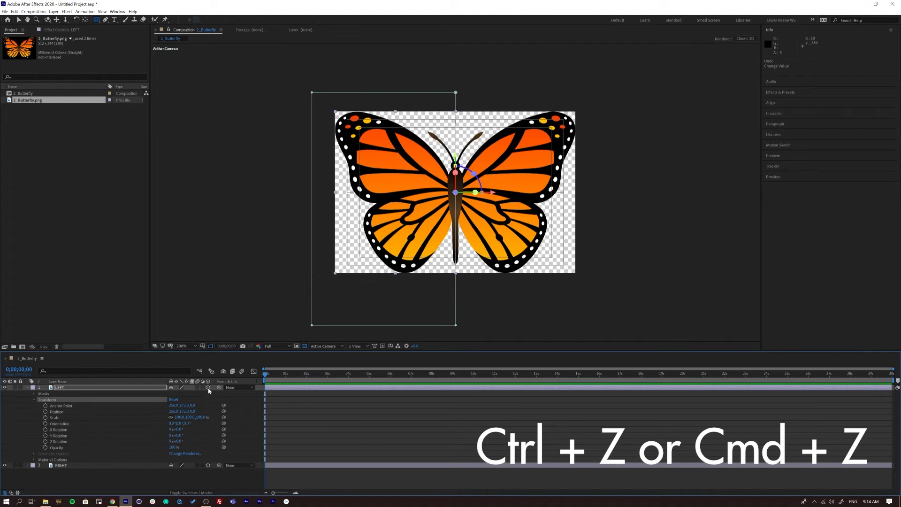
Turn off 3D for the LEFT layer, try rotating it in 2D, and undo the rotation
{"action": "left_click", "coordinate": [208, 388]}
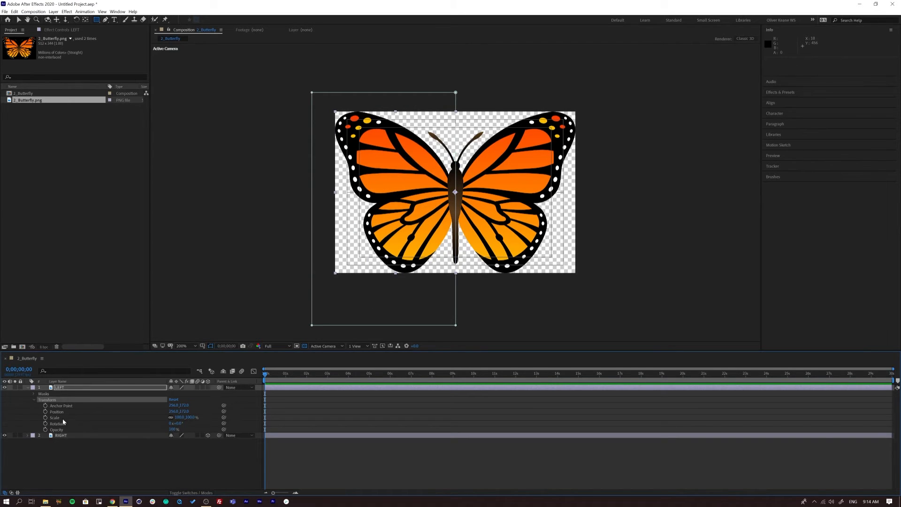
{"action": "mouse_move", "coordinate": [177, 423]}
{"action": "left_mouse_down"}
{"action": "mouse_move", "coordinate": [163, 423]}
{"action": "mouse_move", "coordinate": [173, 422]}
{"action": "left_mouse_up"}
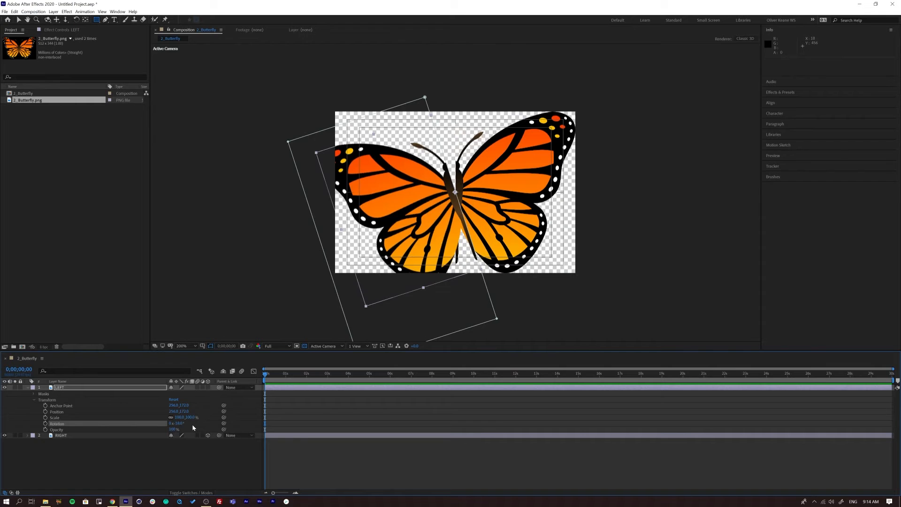
{"action": "key", "text": "ctrl+z"}
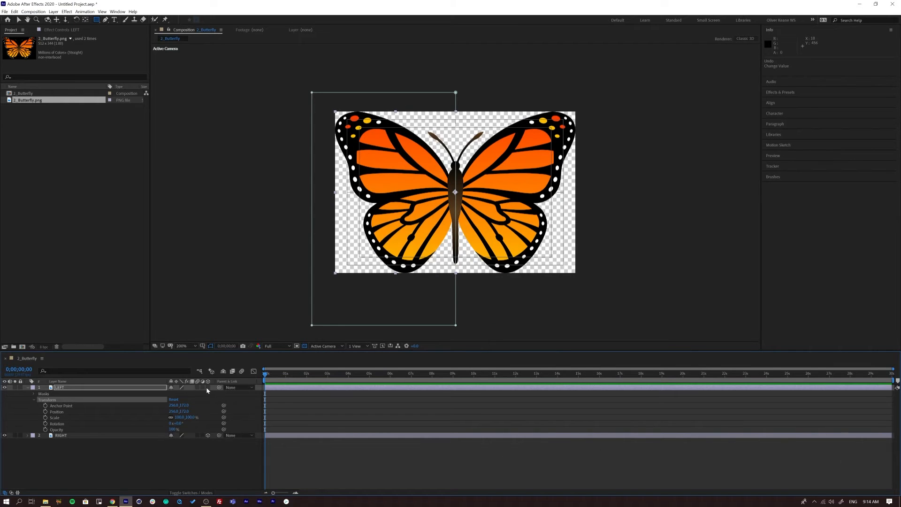
Turn 3D back on for the LEFT layer, try folding the wing with Y Rotation, and undo the rotation
{"action": "left_click", "coordinate": [208, 387]}
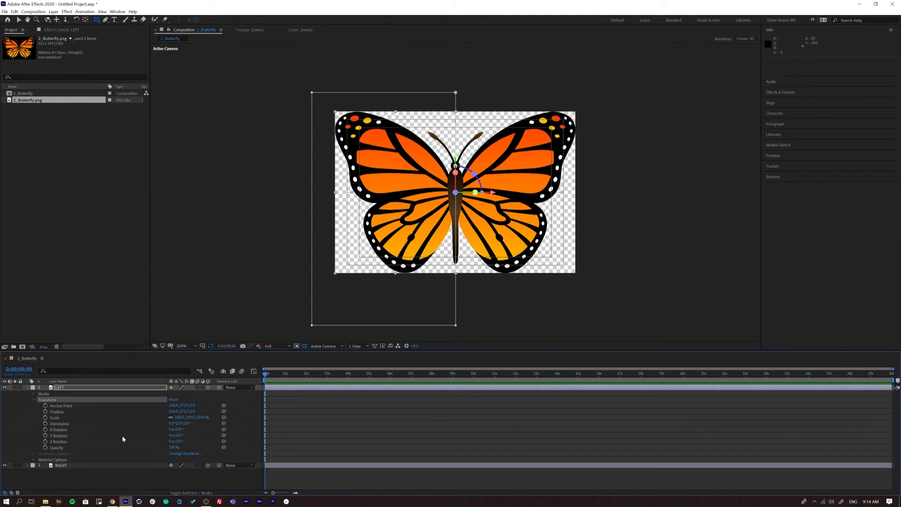
{"action": "mouse_move", "coordinate": [176, 435]}
{"action": "left_mouse_down"}
{"action": "mouse_move", "coordinate": [138, 437]}
{"action": "mouse_move", "coordinate": [182, 432]}
{"action": "left_mouse_up"}
{"action": "key", "text": "ctrl+z"}
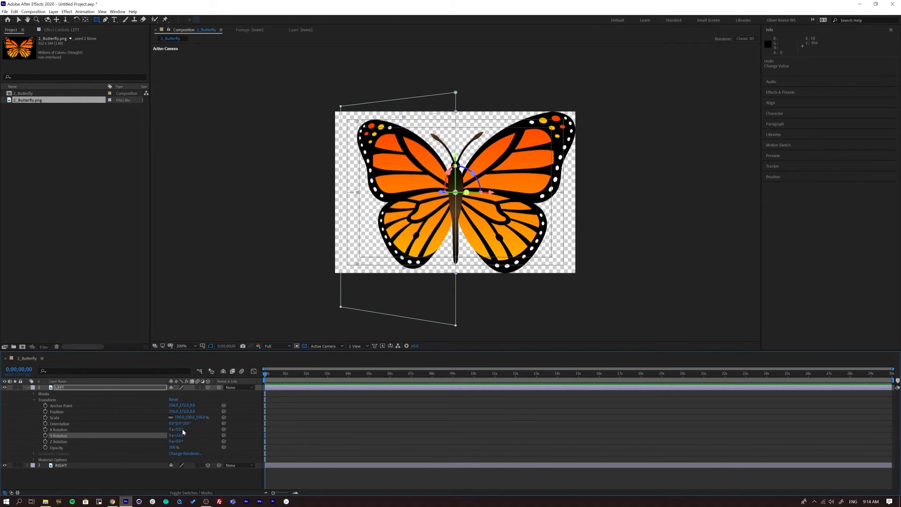
{"action": "key", "text": "ctrl+z"}
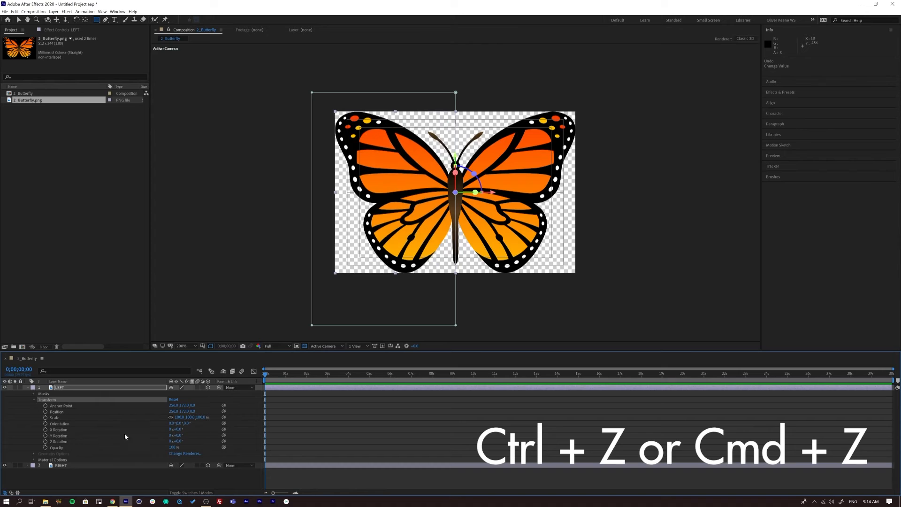
Collapse the LEFT layer, select both the LEFT and RIGHT layers, and reveal only their rotation properties
{"action": "left_click", "coordinate": [68, 389]}
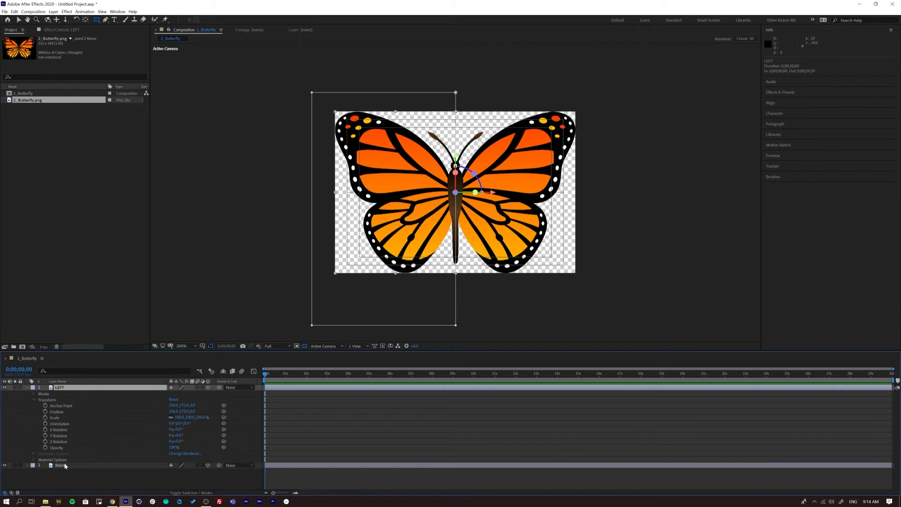
{"action": "left_click", "coordinate": [27, 388]}
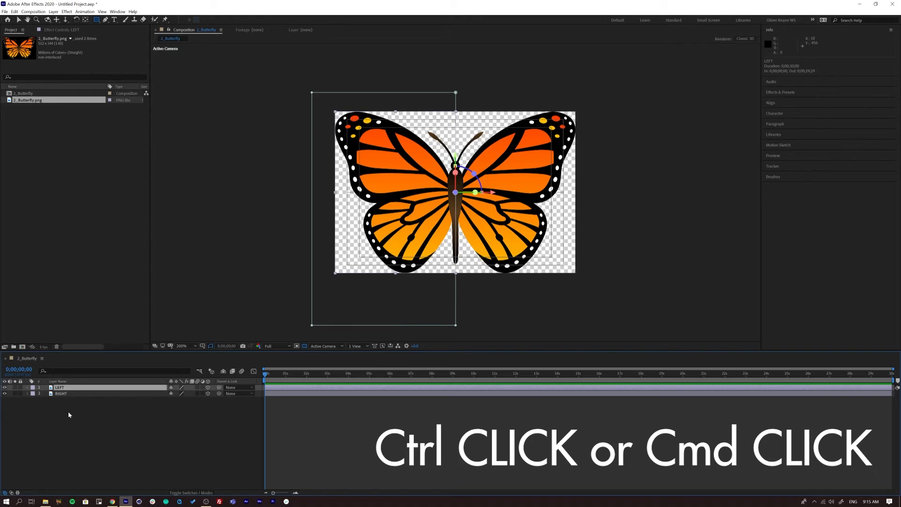
{"action": "left_click", "coordinate": [65, 393], "text": "ctrl"}
{"action": "left_click", "coordinate": [62, 396], "text": "ctrl"}
{"action": "left_click", "coordinate": [62, 393], "text": "ctrl"}
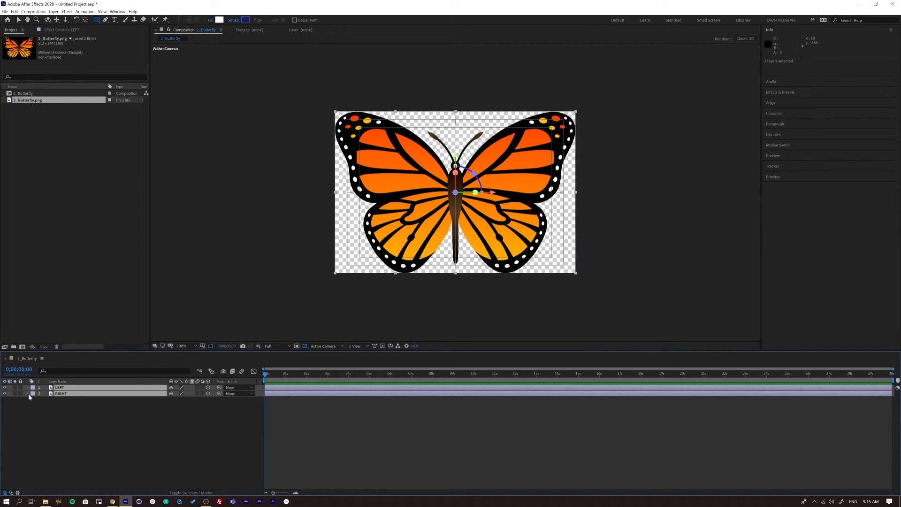
{"action": "key", "text": "r"}
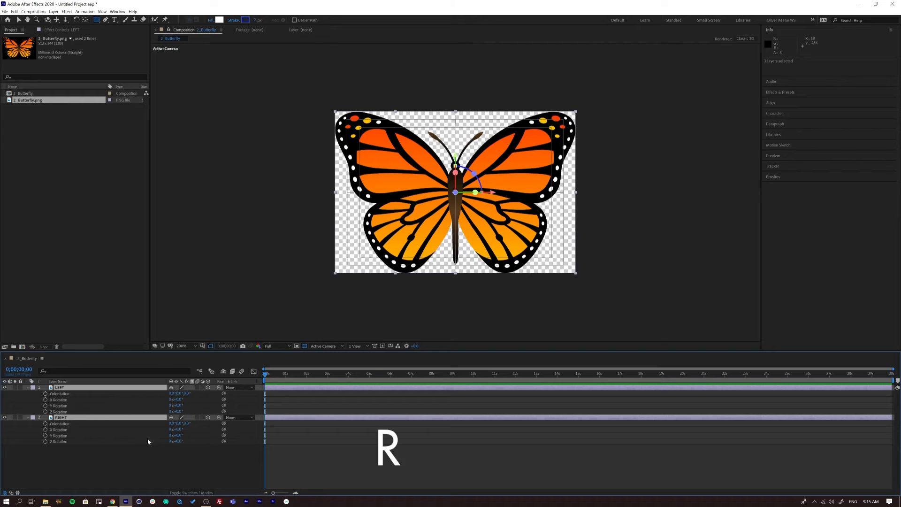
Start Y Rotation keyframes on both wing layers at 0 seconds and move the current time to 1 second
{"action": "left_click", "coordinate": [45, 407]}
{"action": "left_click", "coordinate": [286, 376]}
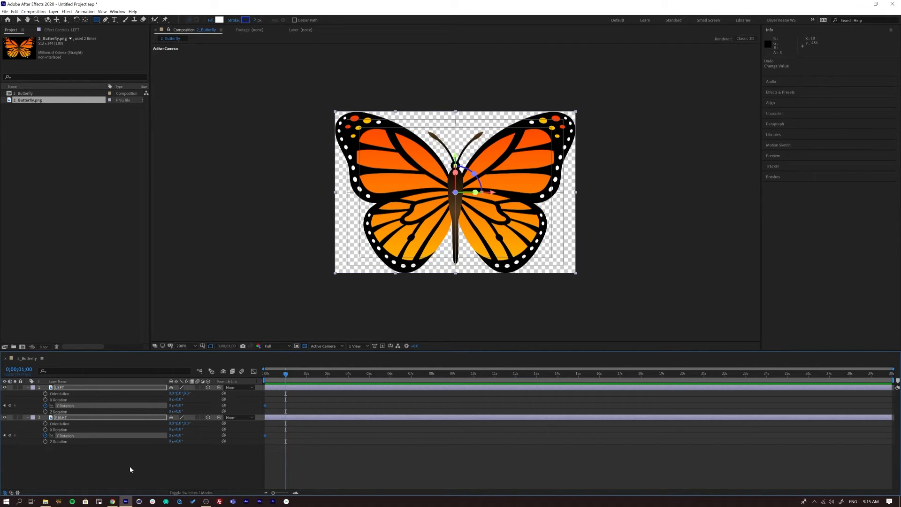
{"action": "left_click", "coordinate": [130, 466]}
At 1 second, set the Y Rotation of the LEFT layer to -60° and of the RIGHT layer to 60°
{"action": "left_click", "coordinate": [66, 389]}
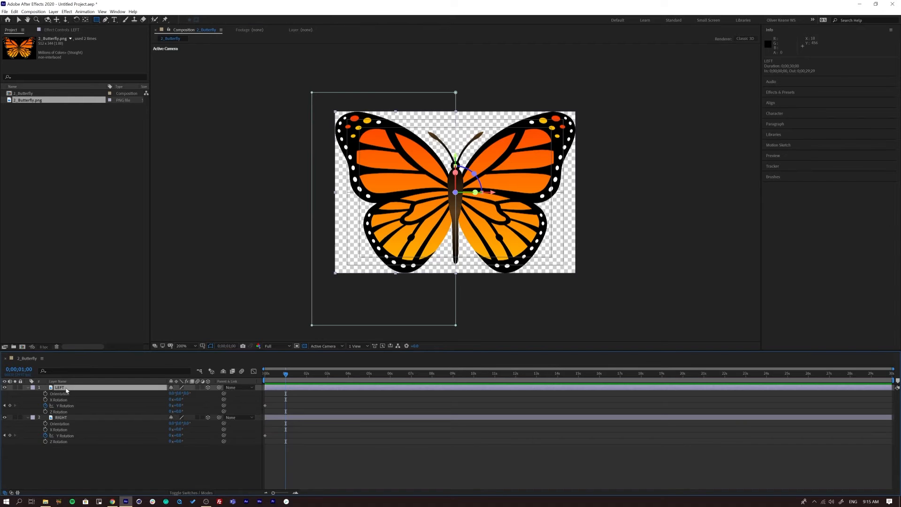
{"action": "mouse_move", "coordinate": [286, 374]}
{"action": "left_mouse_down"}
{"action": "mouse_move", "coordinate": [258, 378]}
{"action": "mouse_move", "coordinate": [287, 377]}
{"action": "left_mouse_up"}
{"action": "left_click", "coordinate": [274, 378]}
{"action": "left_click_drag", "start_coordinate": [178, 405], "coordinate": [160, 407]}
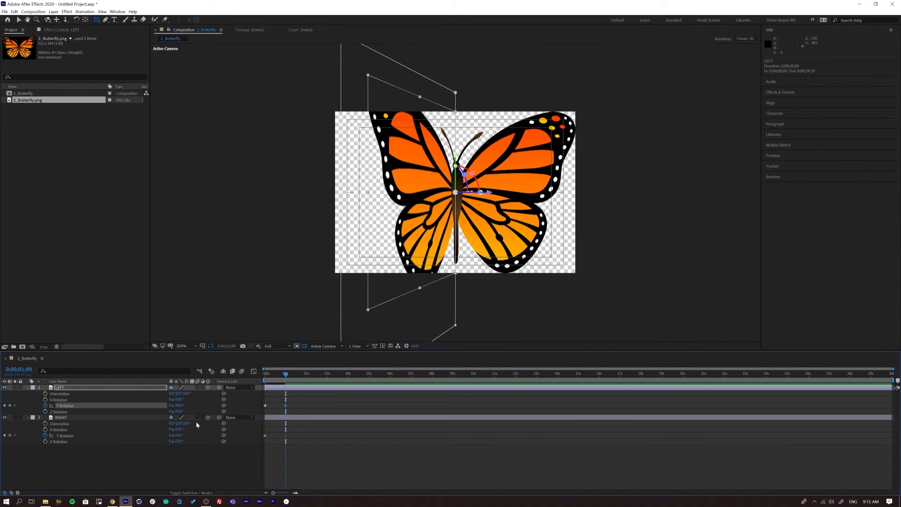
{"action": "left_click_drag", "start_coordinate": [177, 436], "coordinate": [192, 436]}
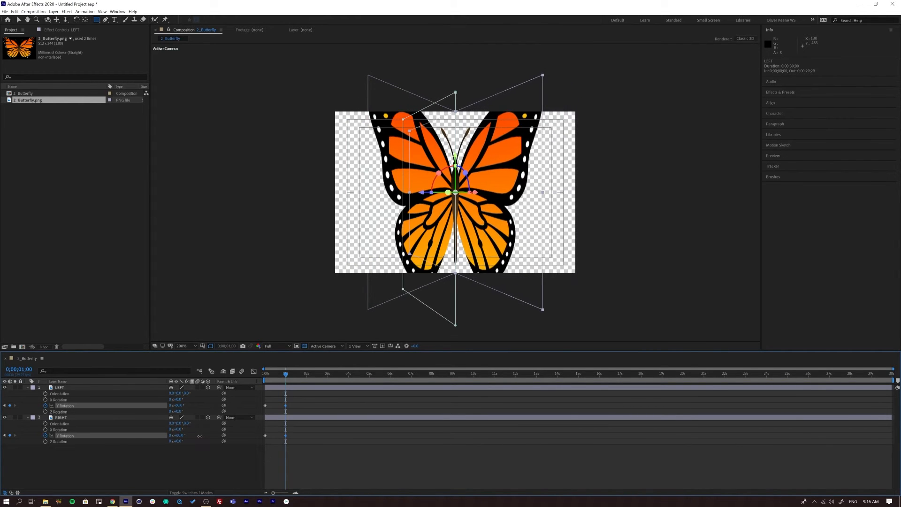
{"action": "left_click", "coordinate": [203, 417]}
At 0 seconds, set the Y Rotation of the LEFT layer to 60° and of the RIGHT layer to -60°
{"action": "left_click_drag", "start_coordinate": [286, 375], "coordinate": [261, 398]}
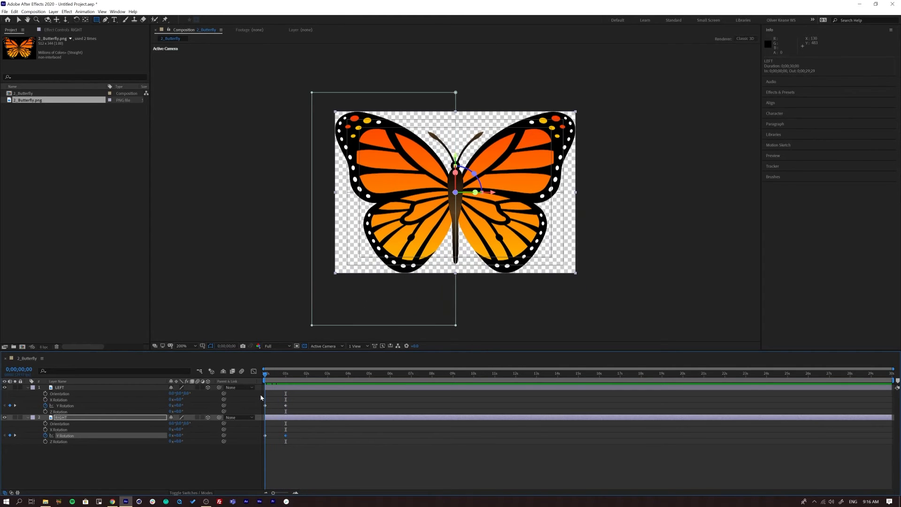
{"action": "left_click", "coordinate": [184, 450]}
{"action": "left_click", "coordinate": [178, 407]}
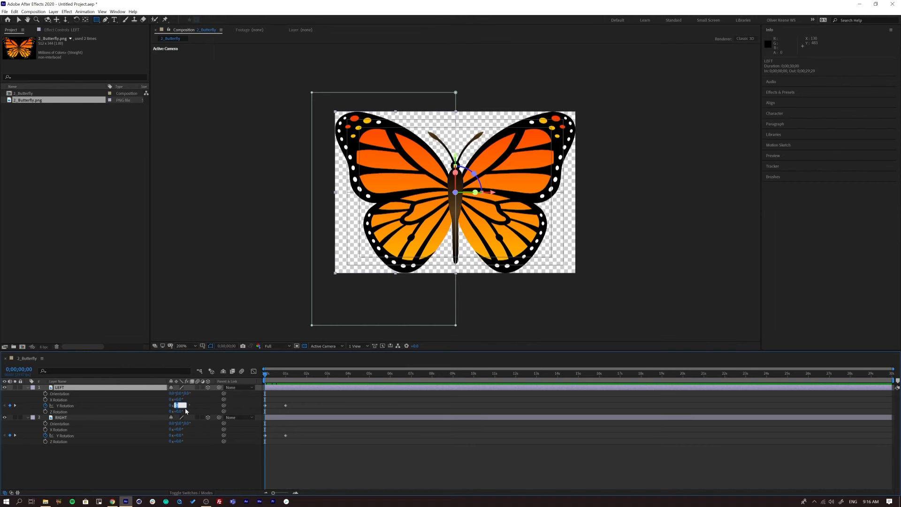
{"action": "type", "text": "8"}
{"action": "type", "text": "0"}
{"action": "key", "text": "Return"}
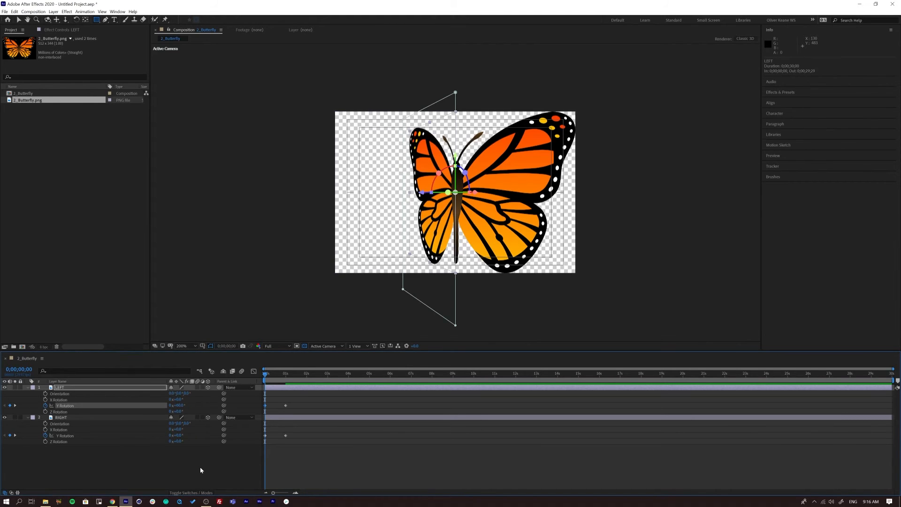
{"action": "left_click", "coordinate": [200, 470]}
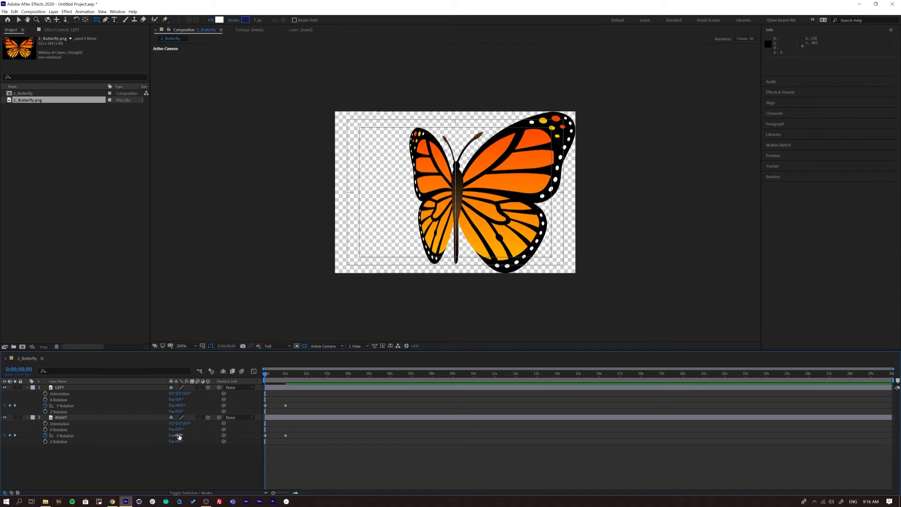
{"action": "type", "text": "-60"}
{"action": "key", "text": "Return"}
Copy the first Y Rotation keyframe of each wing layer to 2 seconds
{"action": "left_click_drag", "start_coordinate": [265, 374], "coordinate": [306, 375]}
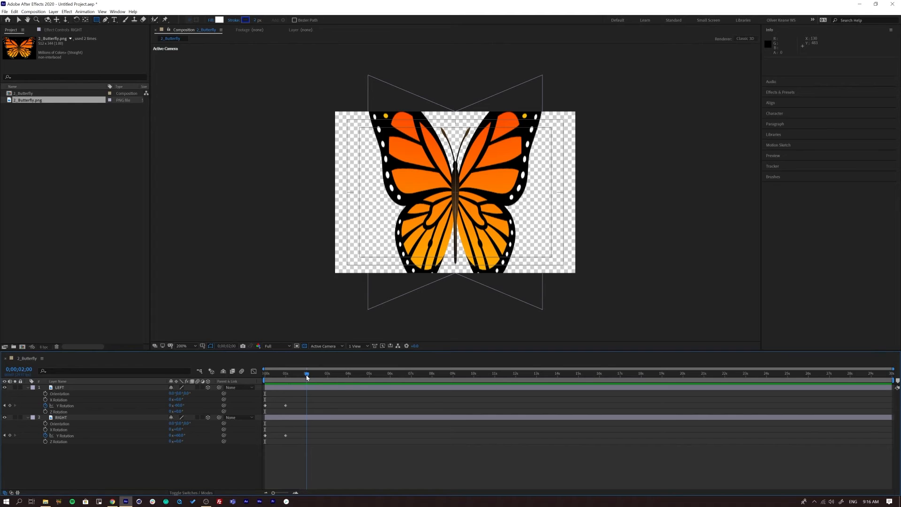
{"action": "left_click", "coordinate": [265, 405]}
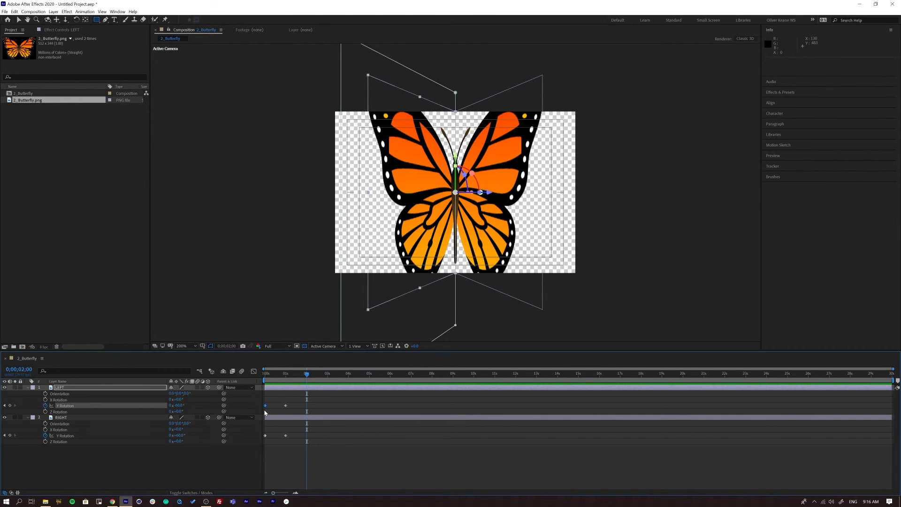
{"action": "key", "text": "ctrl+c"}
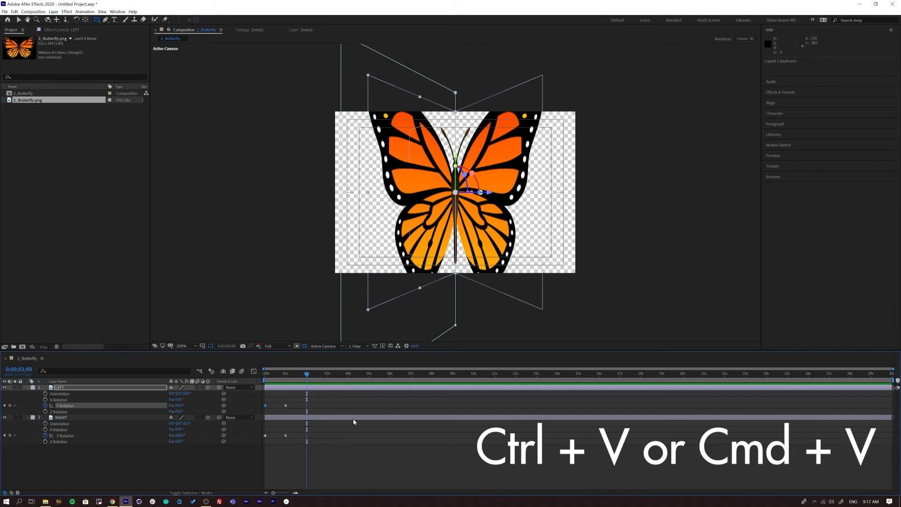
{"action": "key", "text": "ctrl+v"}
{"action": "left_click", "coordinate": [265, 435]}
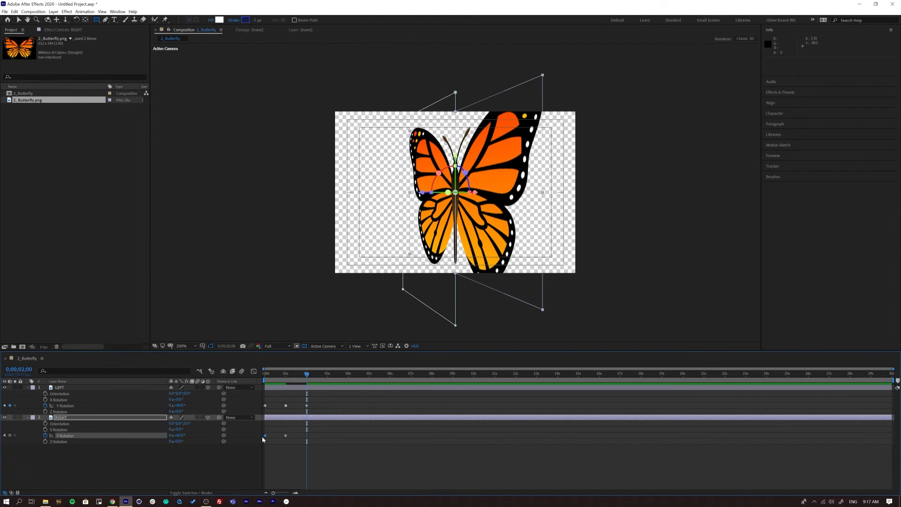
{"action": "key", "text": "ctrl+c"}
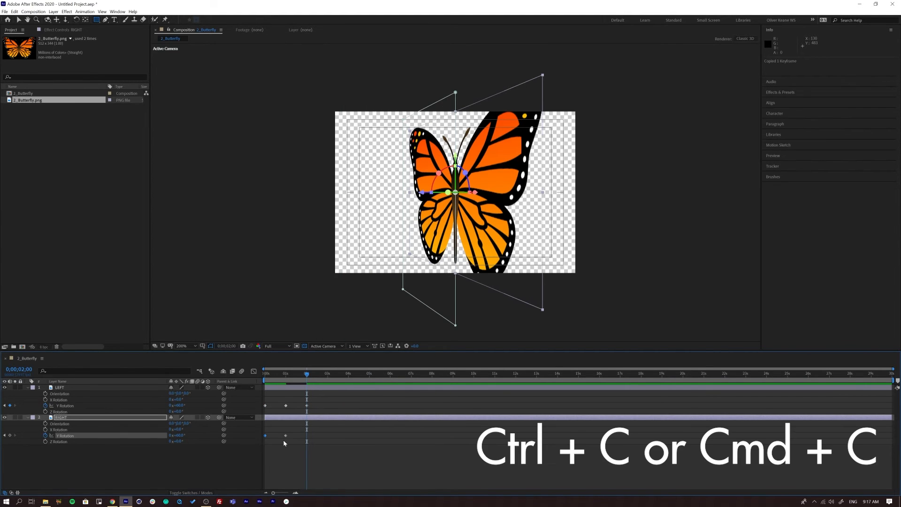
{"action": "key", "text": "ctrl+v"}
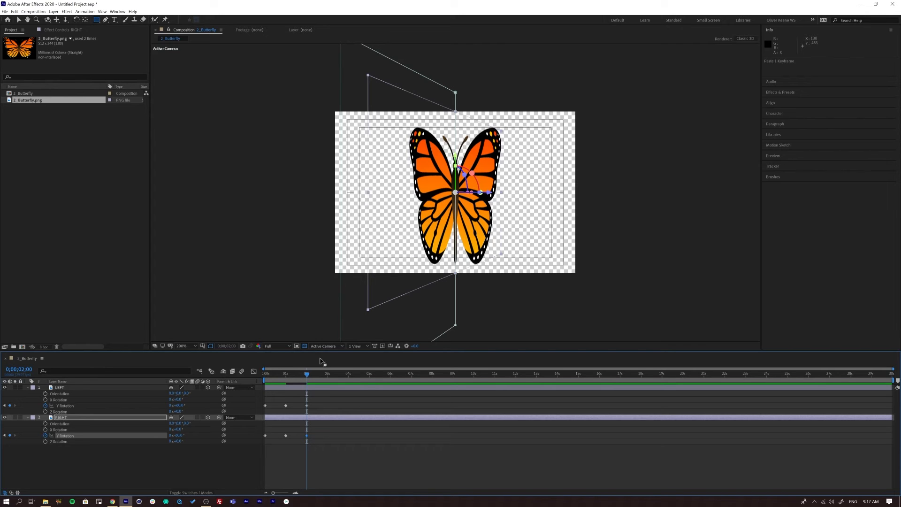
End the work area at 2 seconds and preview the flapping loop
{"action": "key", "text": "n"}
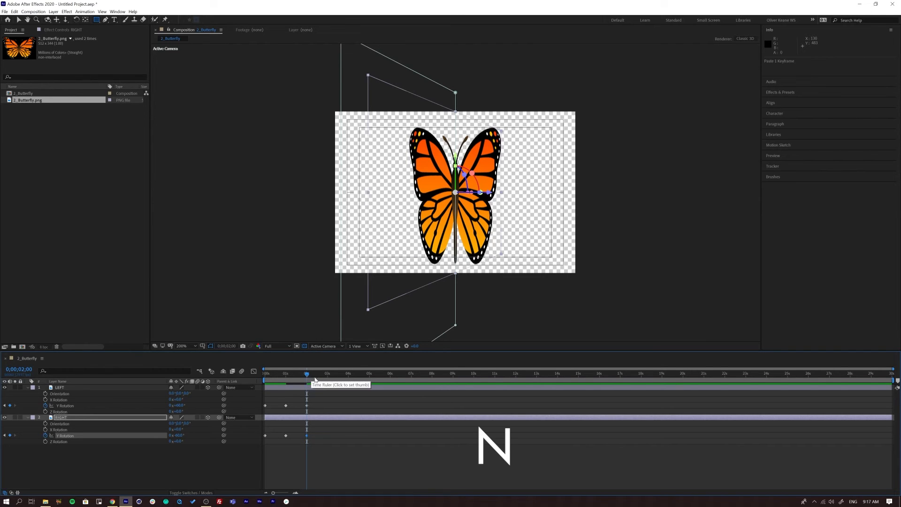
{"action": "key", "text": "space"}
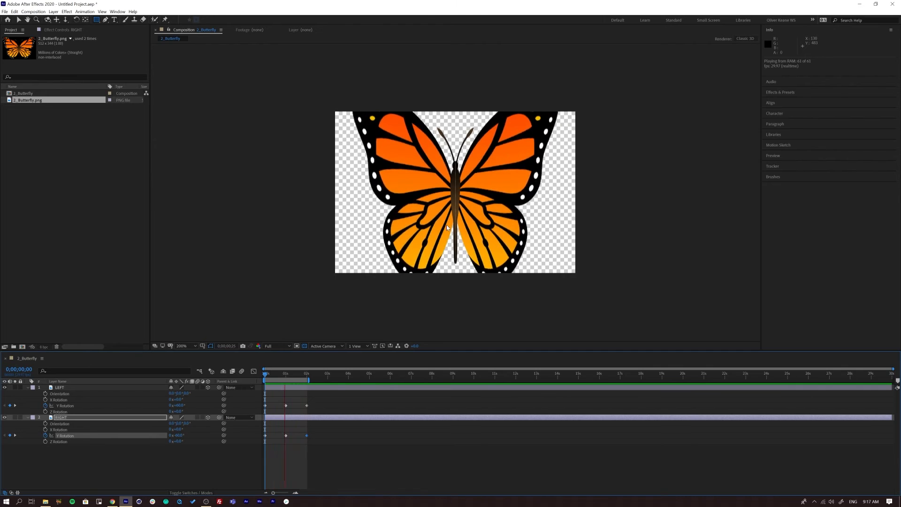
{"action": "key", "text": "space"}
{"action": "left_click_drag", "start_coordinate": [281, 376], "coordinate": [246, 380]}
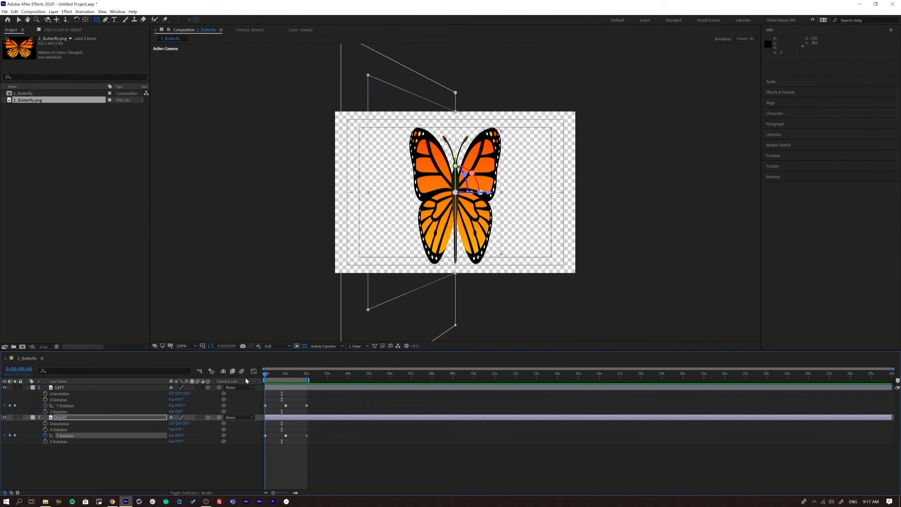
{"action": "left_click", "coordinate": [238, 462]}
Nudge the RIGHT layer 0.5 pixel towards the left wing and preview the seam along the body
{"action": "left_click", "coordinate": [280, 417]}
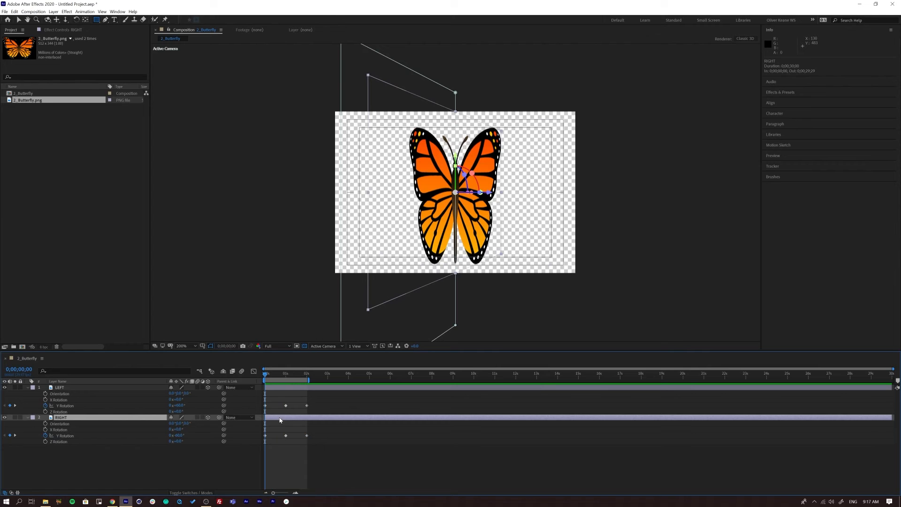
{"action": "key", "text": "Return"}
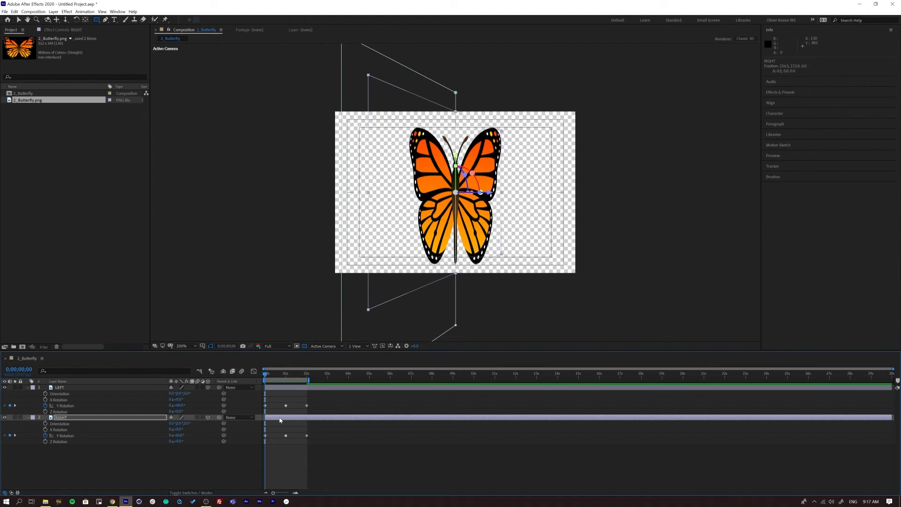
{"action": "key", "text": "Left"}
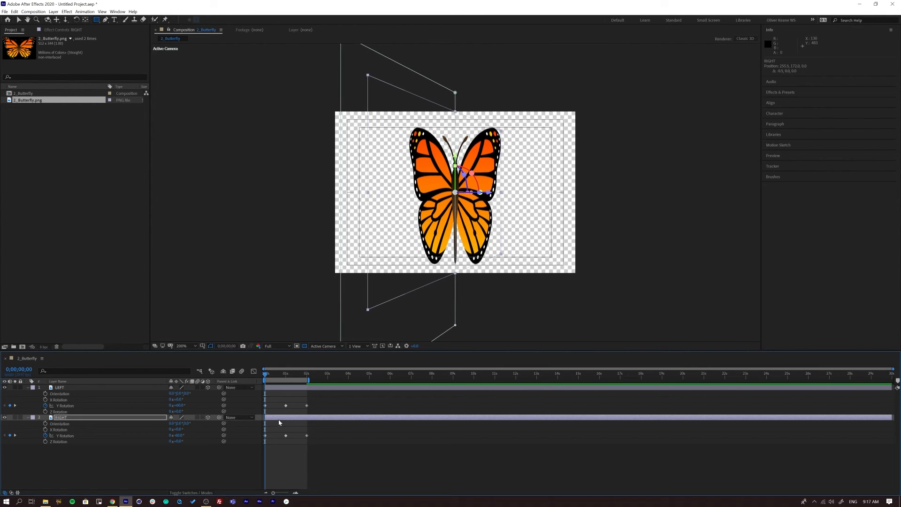
{"action": "left_click", "coordinate": [230, 471]}
{"action": "key", "text": "space"}
{"action": "key", "text": "space"}
{"action": "left_click_drag", "start_coordinate": [279, 377], "coordinate": [270, 374]}
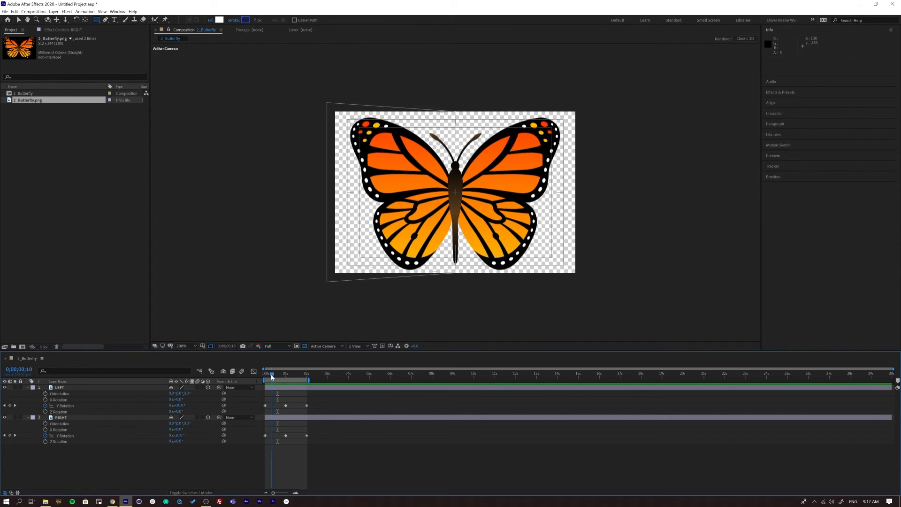
Shift the RIGHT layer another 0.5 pixel towards the left wing and replay the flapping loop from the start
{"action": "left_click", "coordinate": [276, 417]}
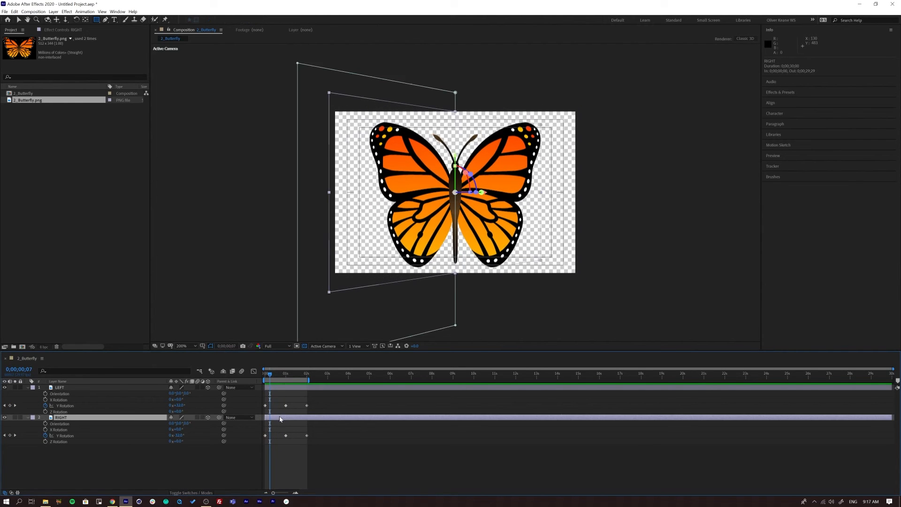
{"action": "key", "text": "Left"}
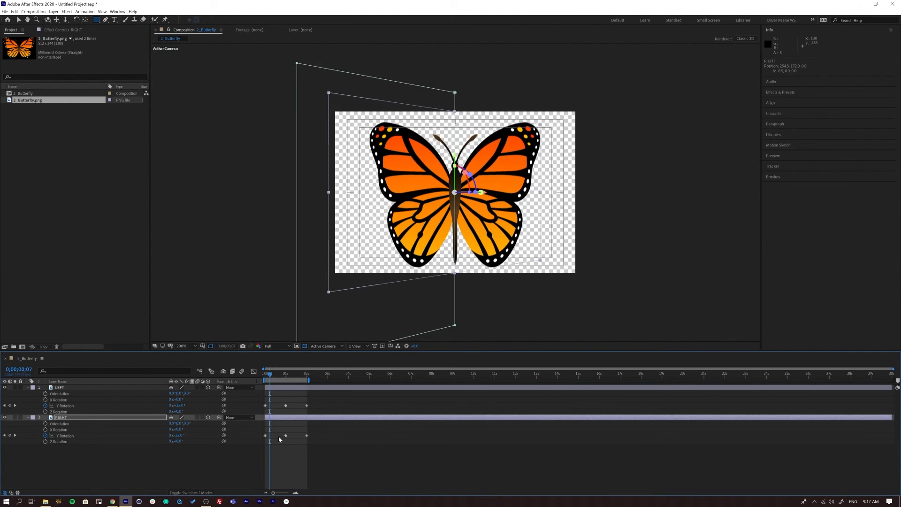
{"action": "left_click", "coordinate": [255, 459]}
{"action": "mouse_move", "coordinate": [271, 377]}
{"action": "left_mouse_down"}
{"action": "mouse_move", "coordinate": [277, 373]}
{"action": "mouse_move", "coordinate": [255, 382]}
{"action": "left_mouse_up"}
{"action": "key", "text": "space"}
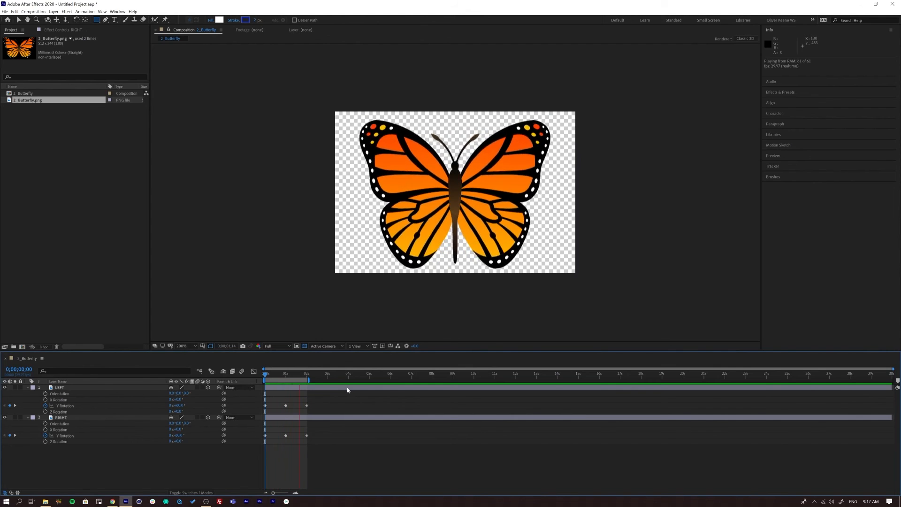
{"action": "key", "text": "space"}
{"action": "left_click", "coordinate": [266, 376]}
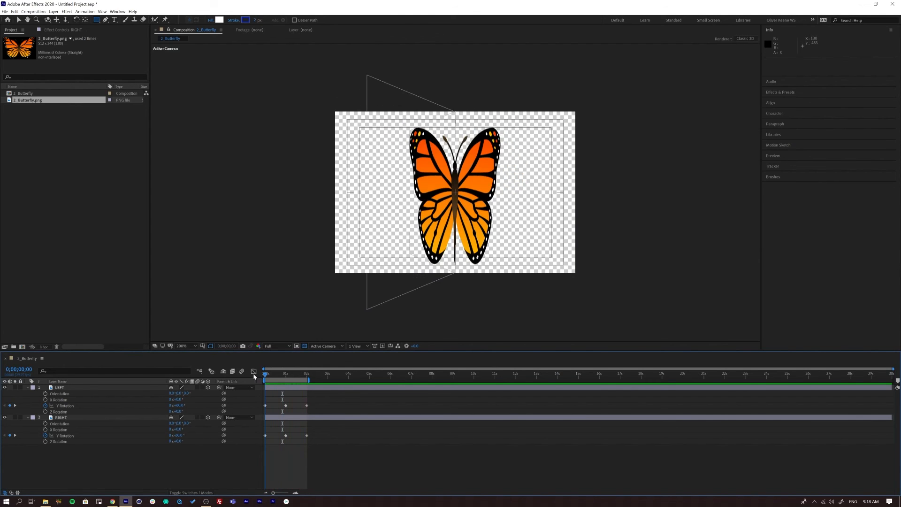
{"action": "key", "text": "space"}
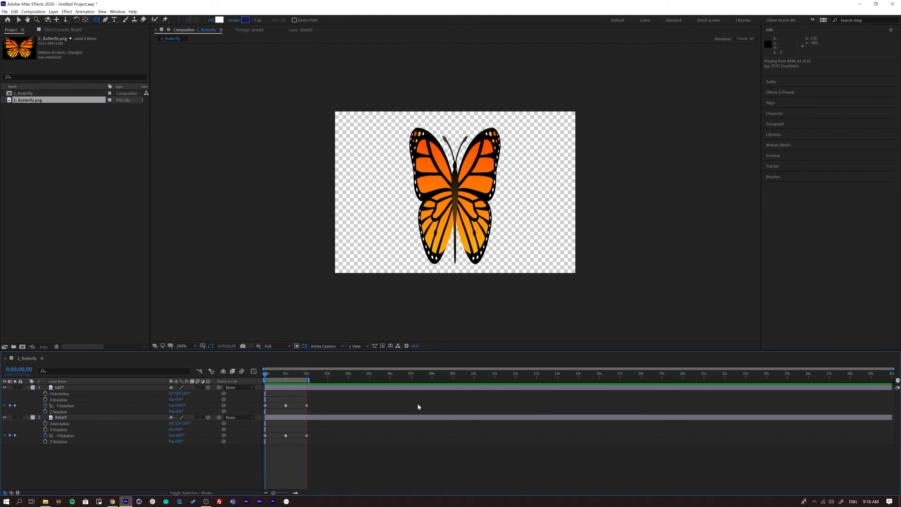
{"action": "key", "text": "space"}
Apply Easy Ease to all Y Rotation keyframes on both wing layers and preview the smoothed flapping
{"action": "left_click_drag", "start_coordinate": [299, 451], "coordinate": [252, 452]}
{"action": "right_click", "coordinate": [308, 405]}
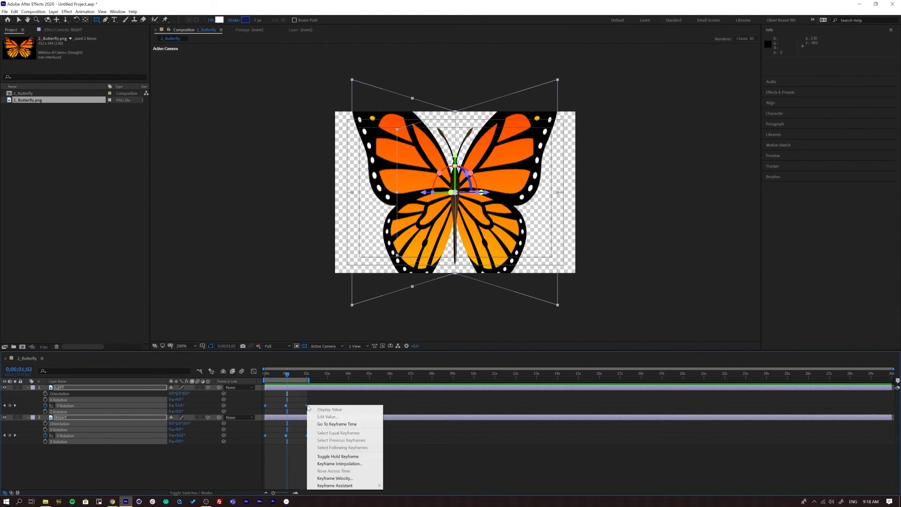
{"action": "mouse_move", "coordinate": [367, 486]}
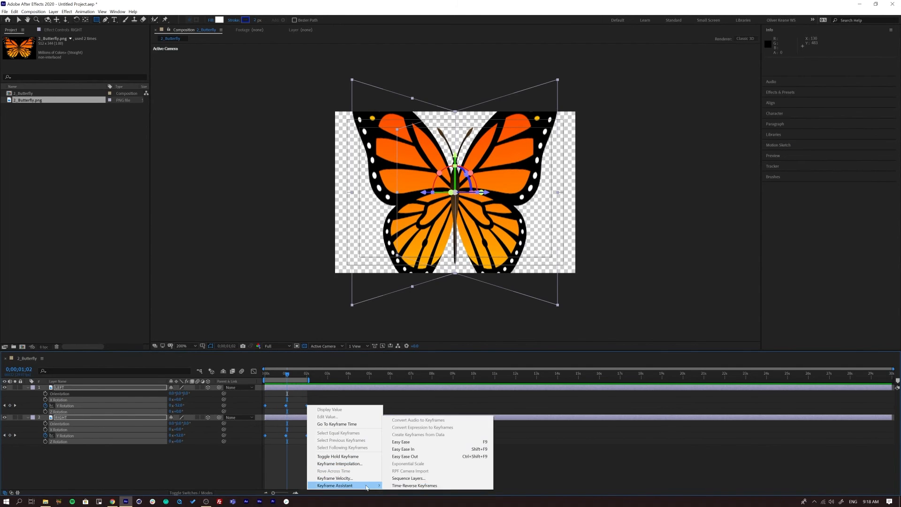
{"action": "left_click", "coordinate": [402, 441]}
{"action": "key", "text": "space"}
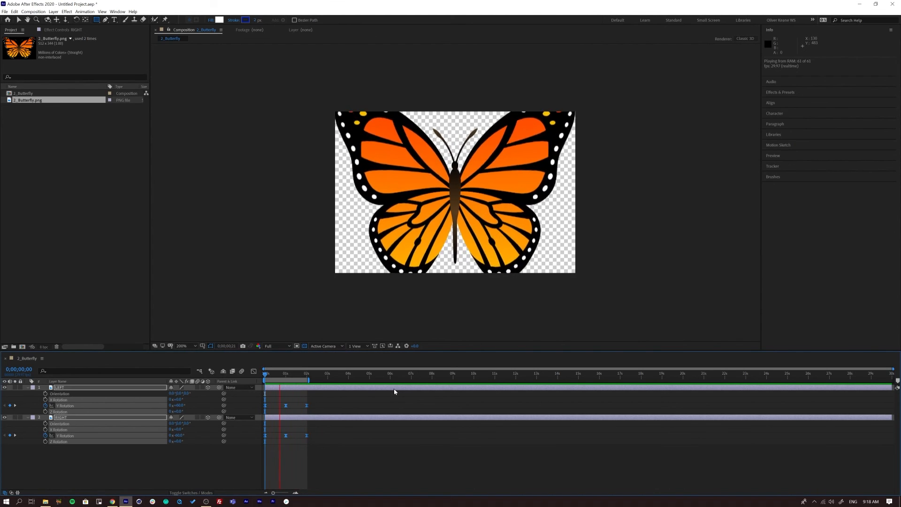
{"action": "left_click", "coordinate": [440, 460]}
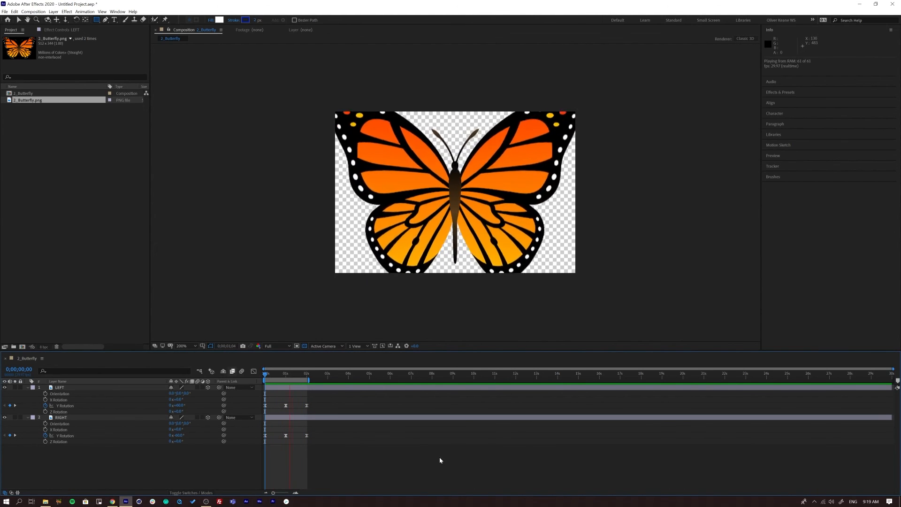
{"action": "left_click", "coordinate": [285, 374]}
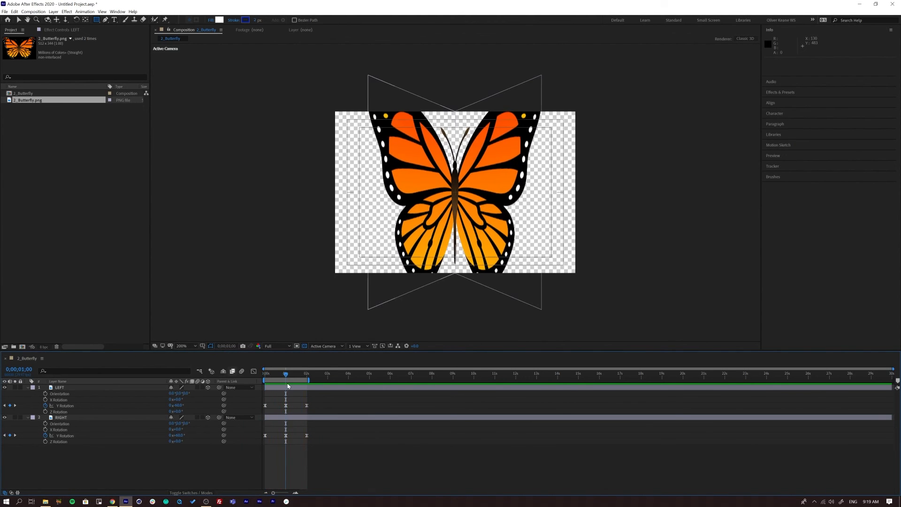
Scrub and replay the eased flapping to check how the wing tips fit within the composition frame
{"action": "mouse_move", "coordinate": [278, 379]}
{"action": "left_mouse_down"}
{"action": "mouse_move", "coordinate": [266, 376]}
{"action": "mouse_move", "coordinate": [283, 374]}
{"action": "left_mouse_up"}
{"action": "key", "text": "space"}
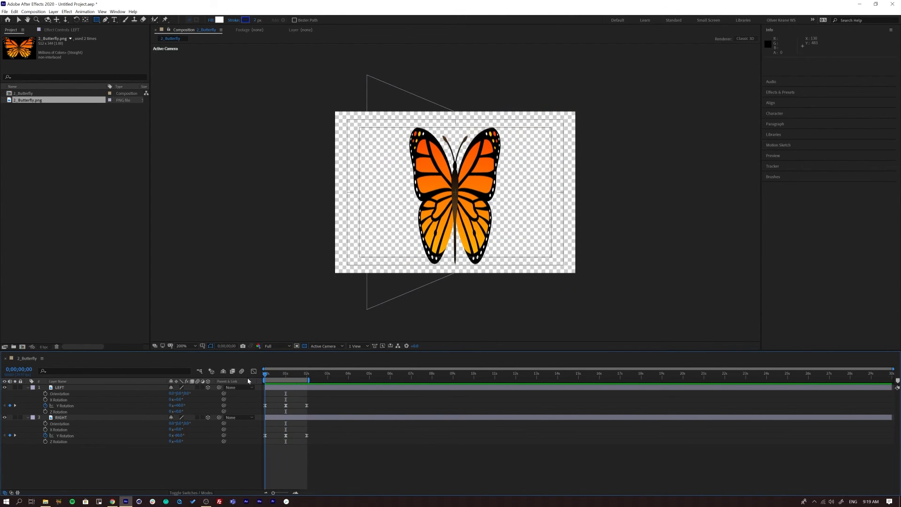
{"action": "left_click", "coordinate": [562, 141]}
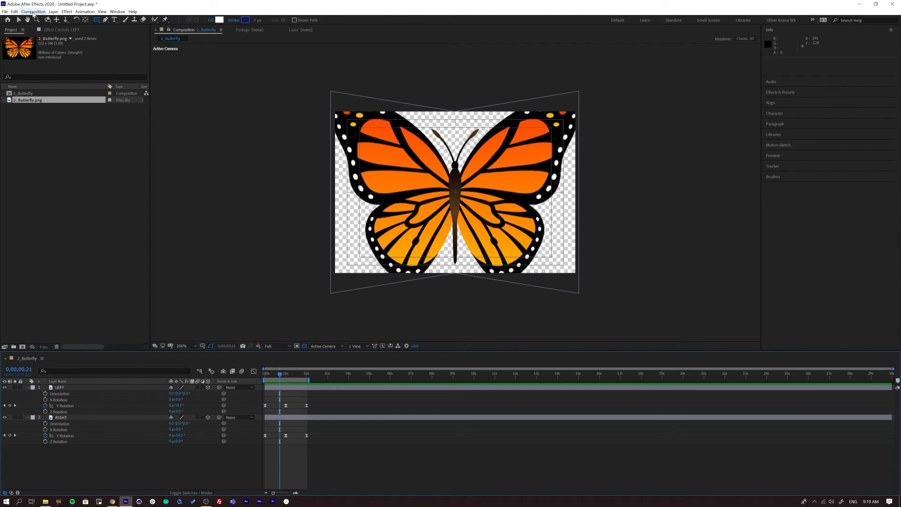
Set the butterfly composition to the HDTV 1080 29.97 preset and change its frame rate to 30 frames per second
{"action": "left_click", "coordinate": [33, 12]}
{"action": "left_click", "coordinate": [51, 27]}
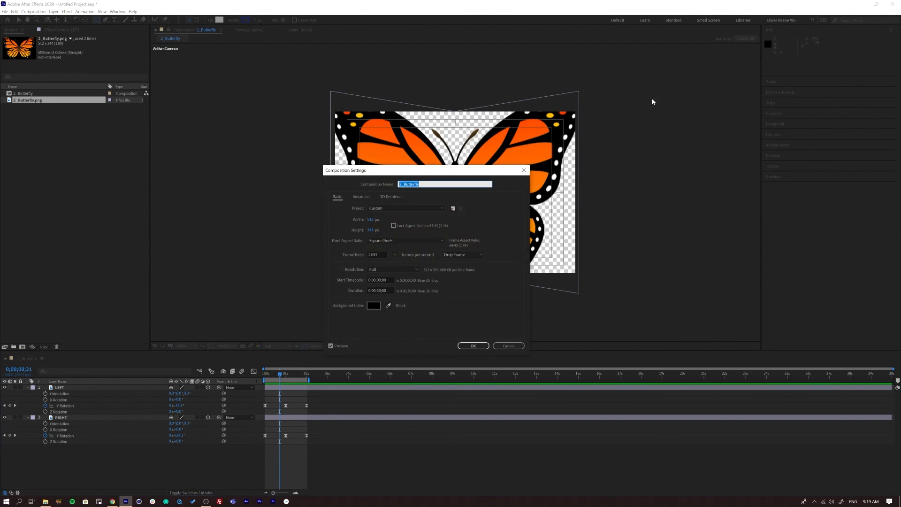
{"action": "left_click_drag", "start_coordinate": [398, 173], "coordinate": [726, 128]}
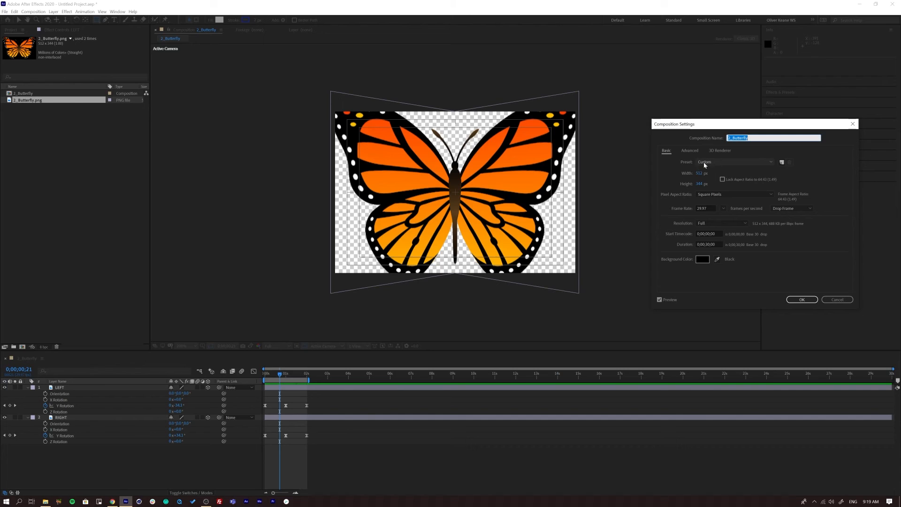
{"action": "left_click", "coordinate": [721, 163]}
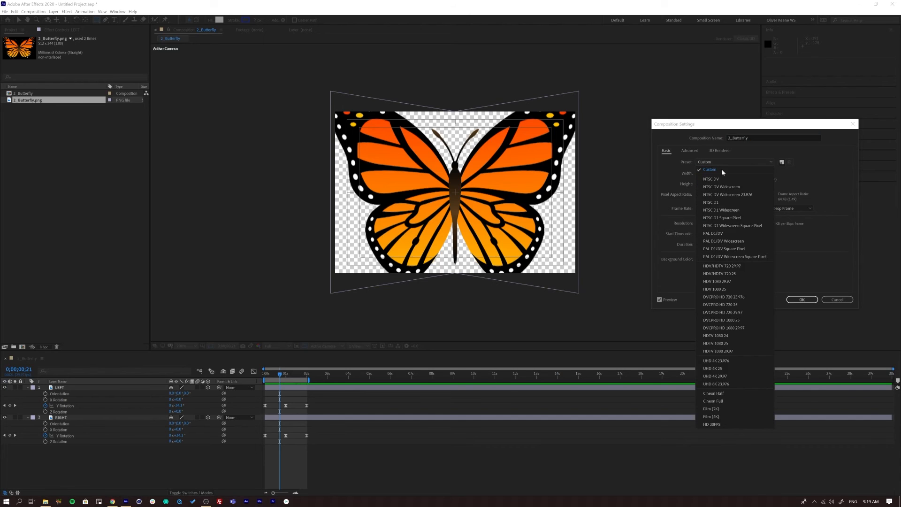
{"action": "left_click", "coordinate": [716, 352]}
{"action": "left_click", "coordinate": [720, 208]}
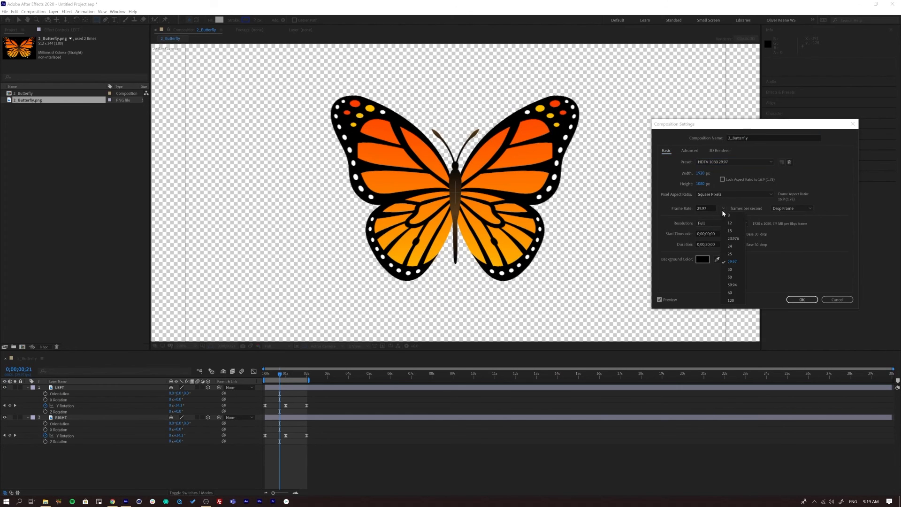
{"action": "left_click", "coordinate": [730, 269]}
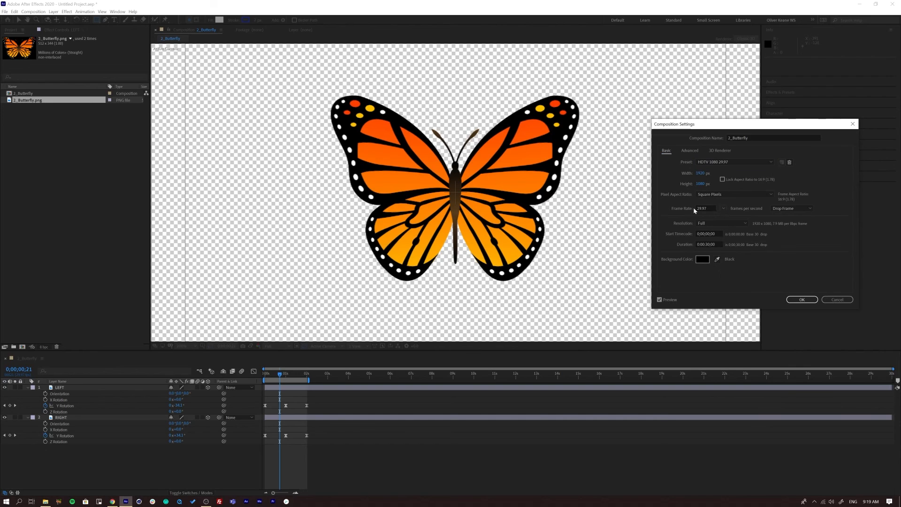
{"action": "left_click", "coordinate": [807, 300]}
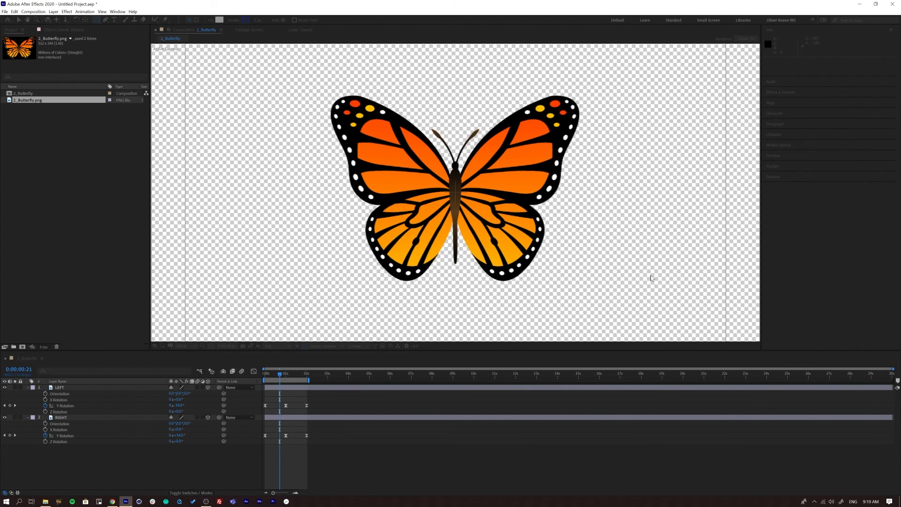
Fit the whole composition frame in the viewer, then preview and scrub through the flapping loop
{"action": "left_click", "coordinate": [183, 346]}
{"action": "left_click", "coordinate": [185, 353]}
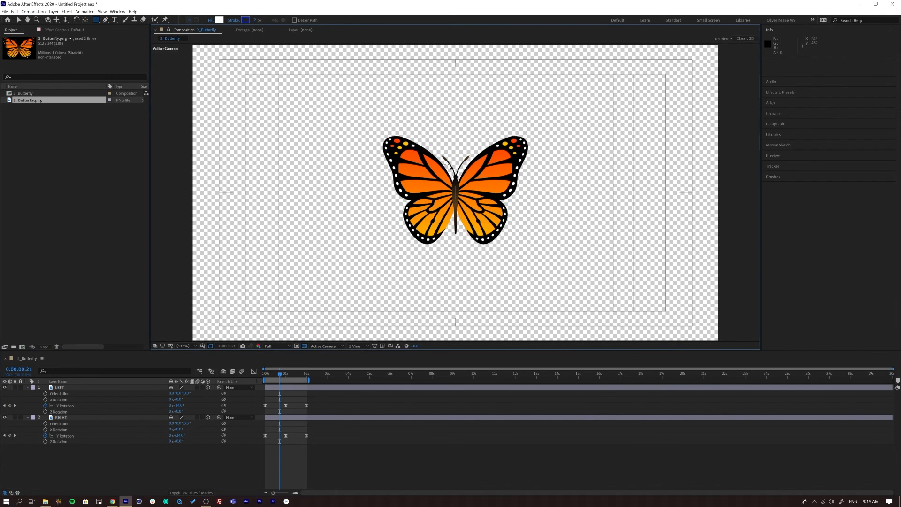
{"action": "key", "text": "space"}
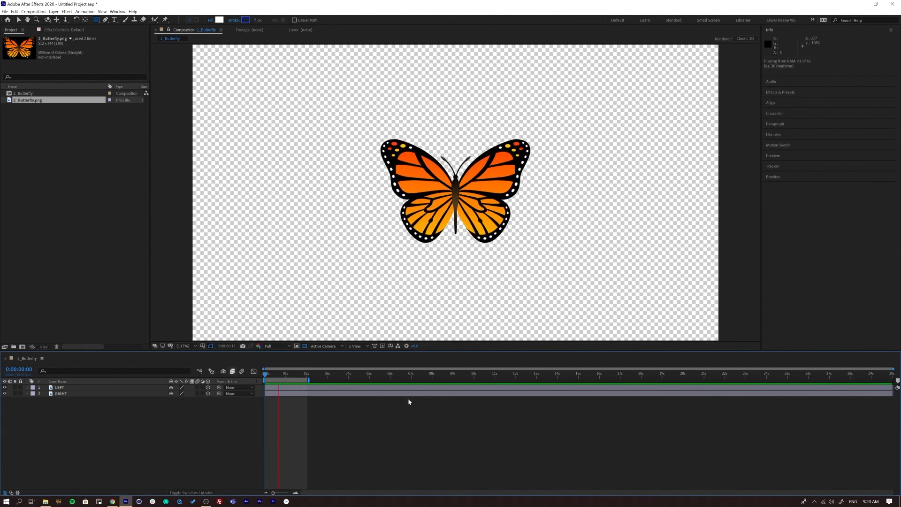
{"action": "key", "text": "space"}
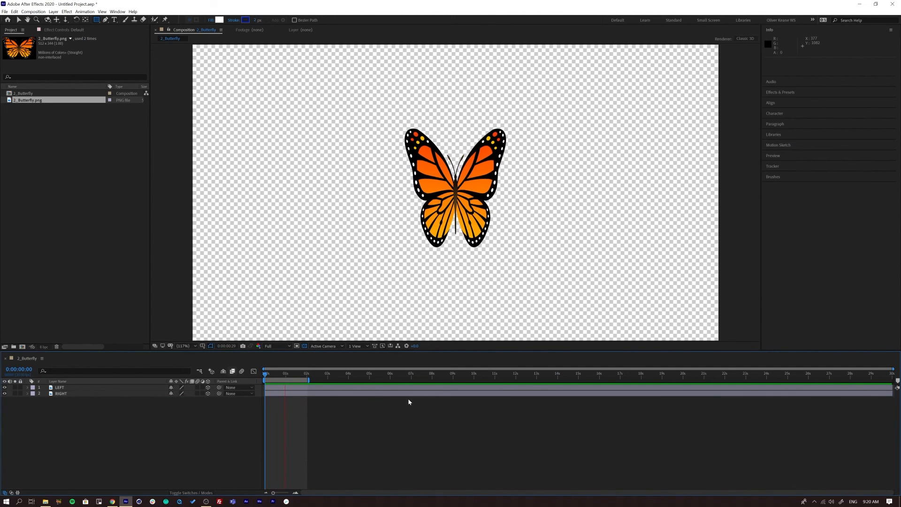
{"action": "left_click_drag", "start_coordinate": [270, 374], "coordinate": [278, 374]}
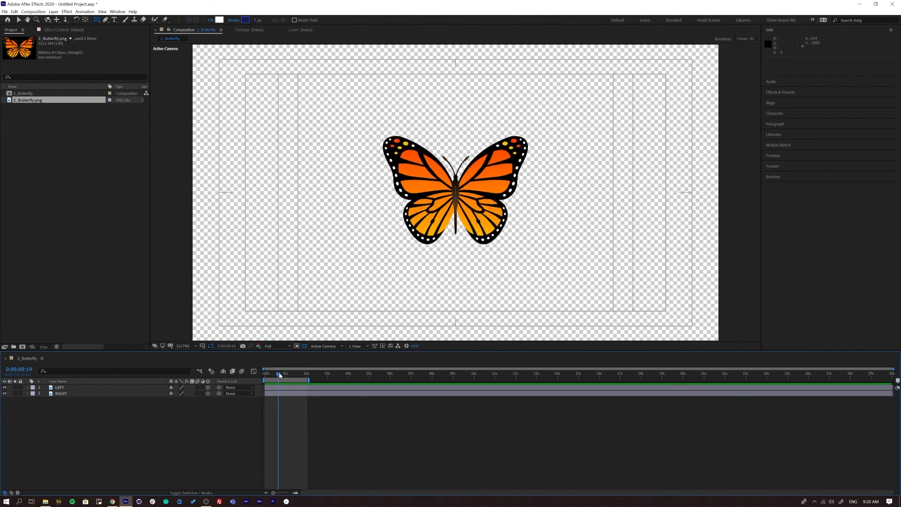
Add a two-node camera layer named Camera 1 with the Custom preset and depth of field enabled
{"action": "left_click", "coordinate": [53, 12]}
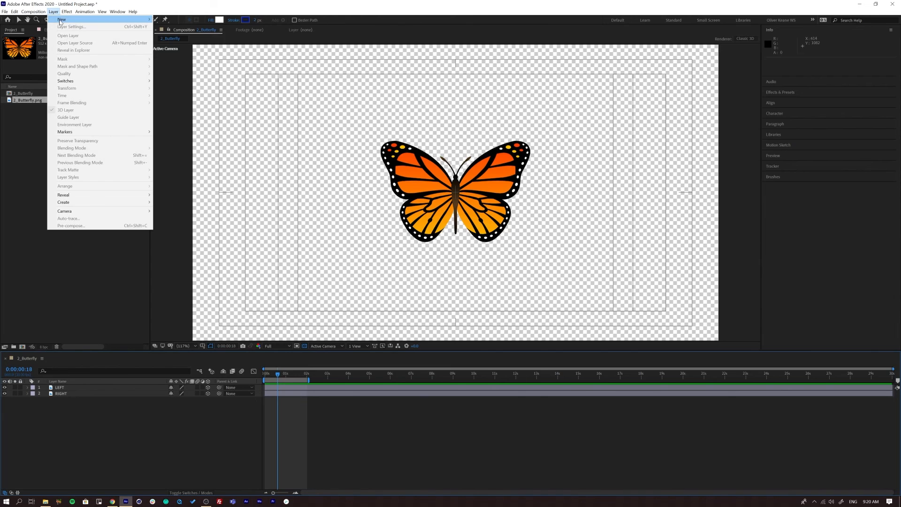
{"action": "mouse_move", "coordinate": [62, 19]}
{"action": "left_click", "coordinate": [172, 42]}
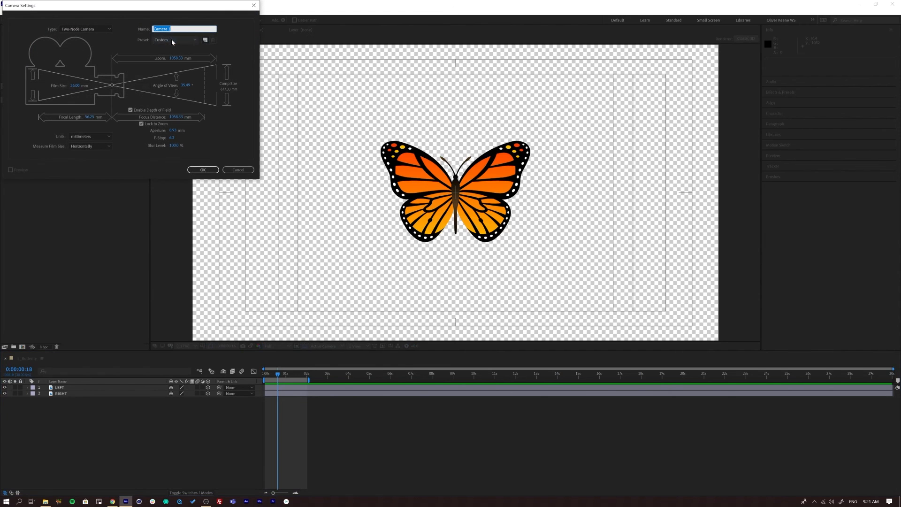
{"action": "left_click", "coordinate": [203, 173]}
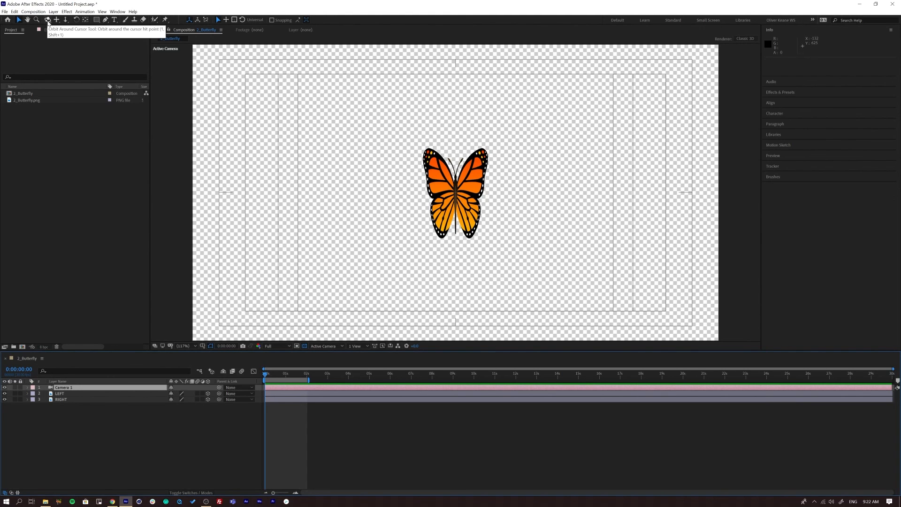
Orbit Camera 1 around the butterfly to an angled three-quarter view and preview the flapping from there
{"action": "left_click", "coordinate": [48, 20]}
{"action": "key", "text": "space"}
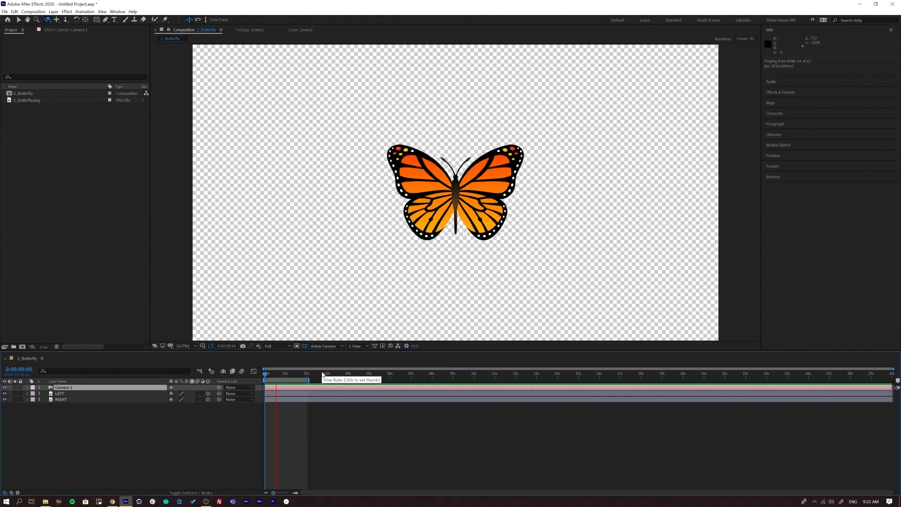
{"action": "key", "text": "space"}
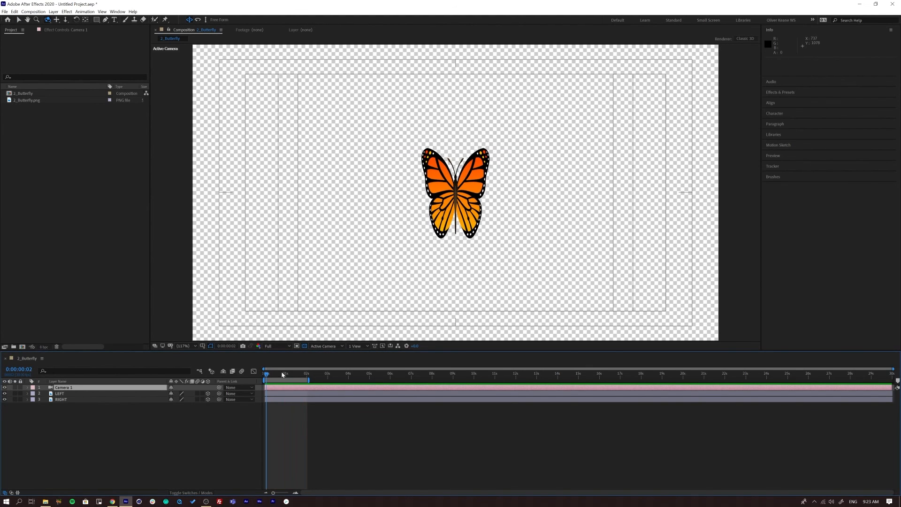
{"action": "left_click", "coordinate": [48, 19]}
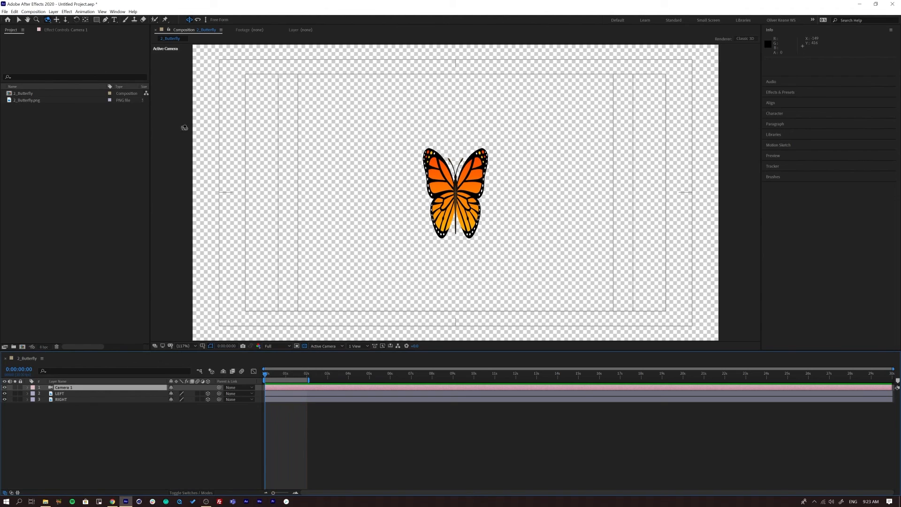
{"action": "left_click_drag", "start_coordinate": [465, 209], "coordinate": [453, 208]}
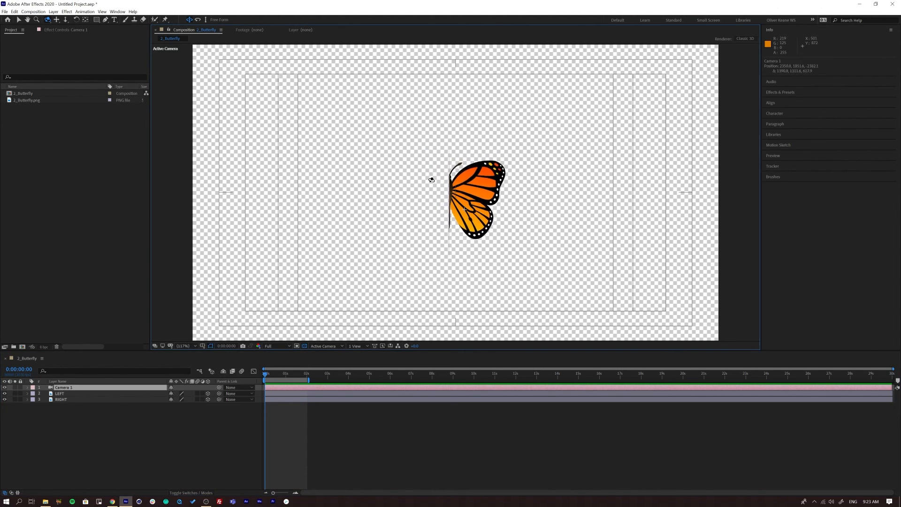
{"action": "left_click_drag", "start_coordinate": [465, 148], "coordinate": [638, 147]}
{"action": "key", "text": "space"}
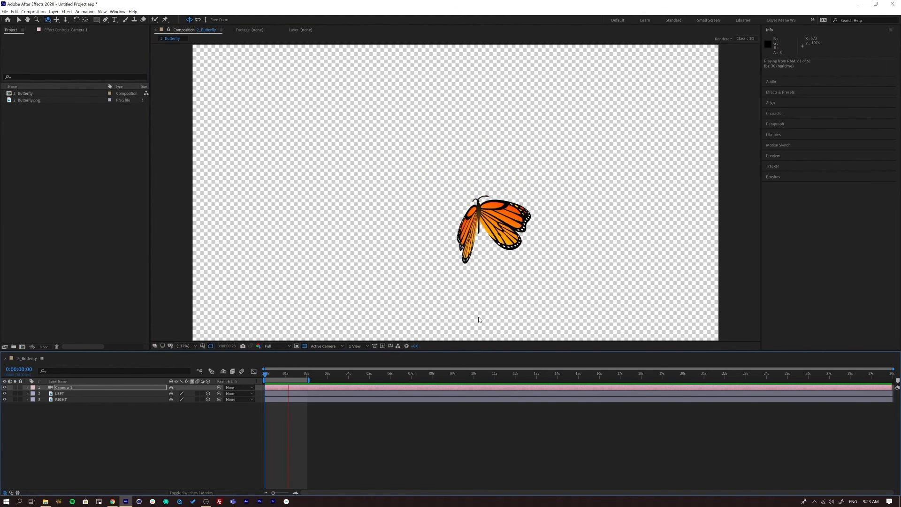